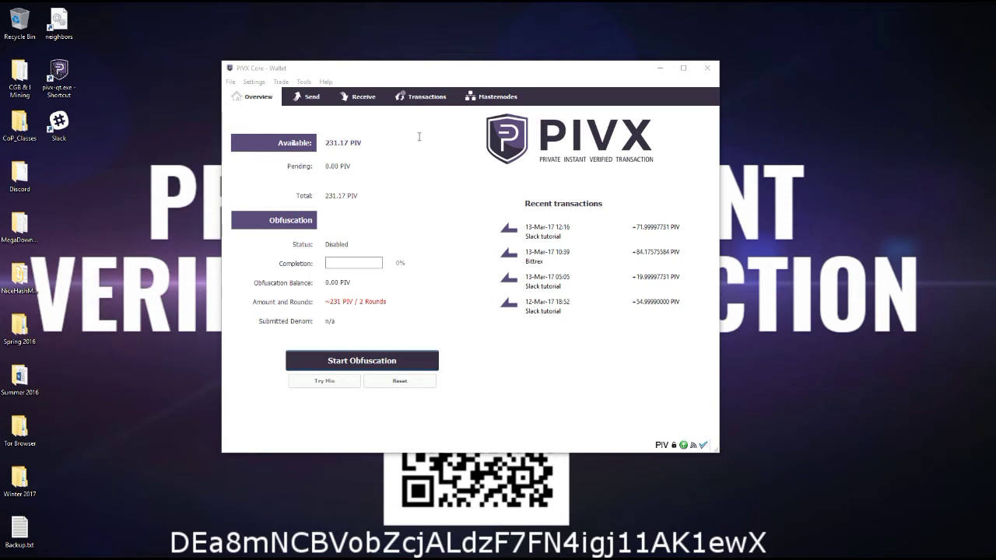
- Open the BIP 38 tool from Settings and pick the second unlabeled receiving address from the address book
left_click(254, 82)
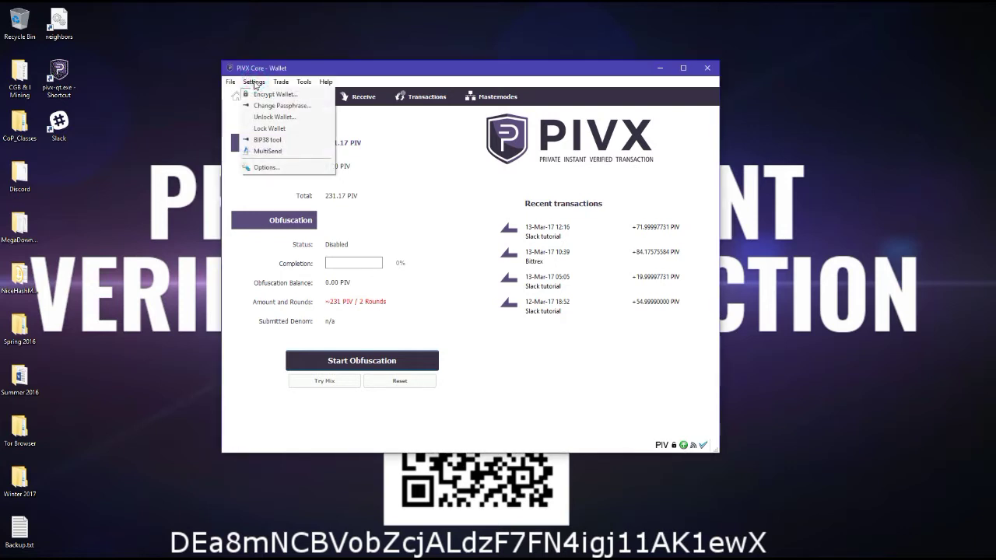
left_click(290, 141)
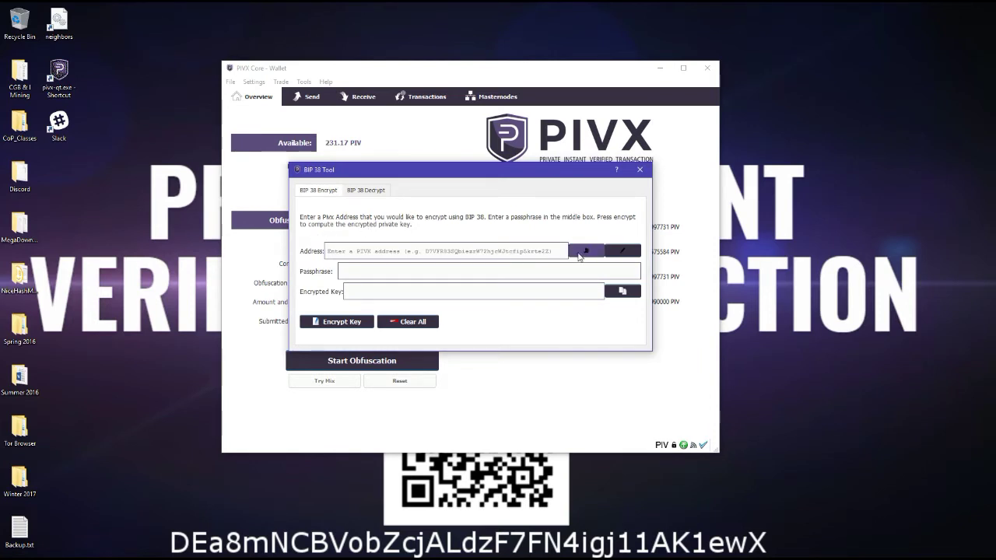
left_click(586, 251)
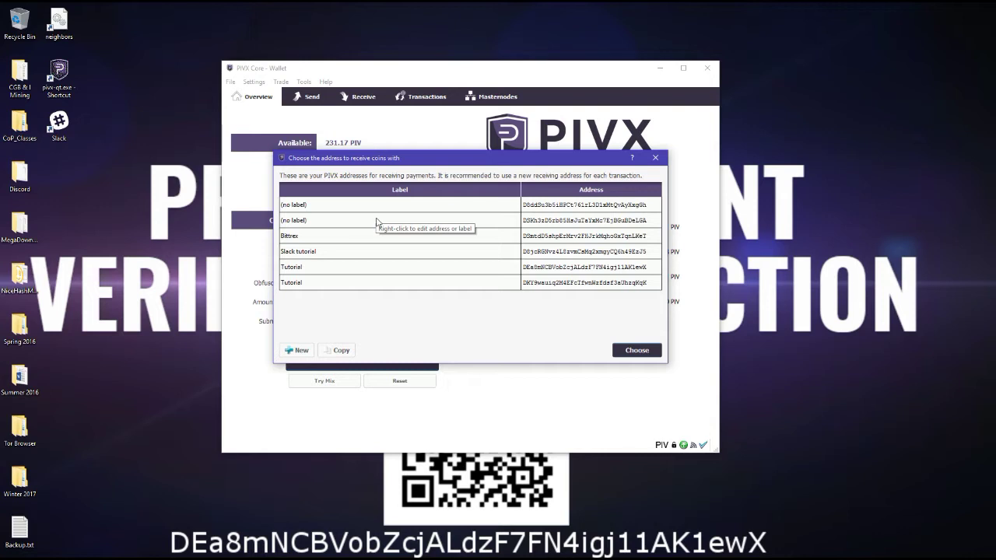
left_click(378, 222)
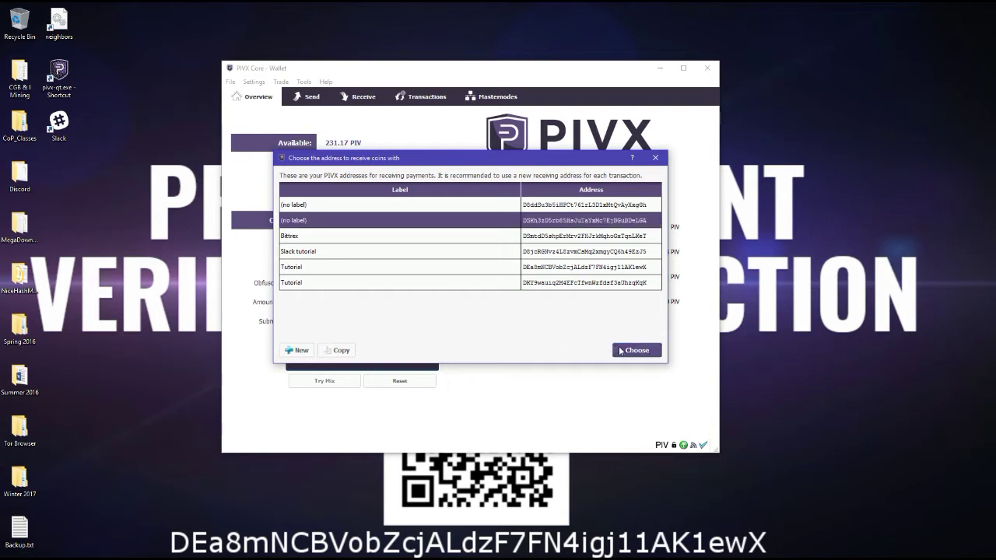
- Encrypt the chosen address's private key under a passphrase, unlocking the wallet, and copy the encrypted key
left_click(633, 350)
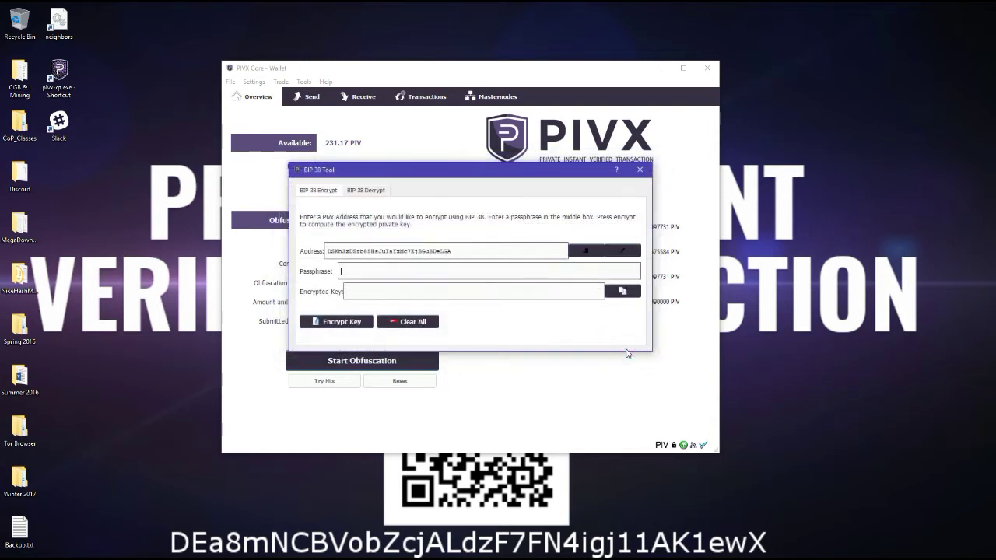
left_click(488, 266)
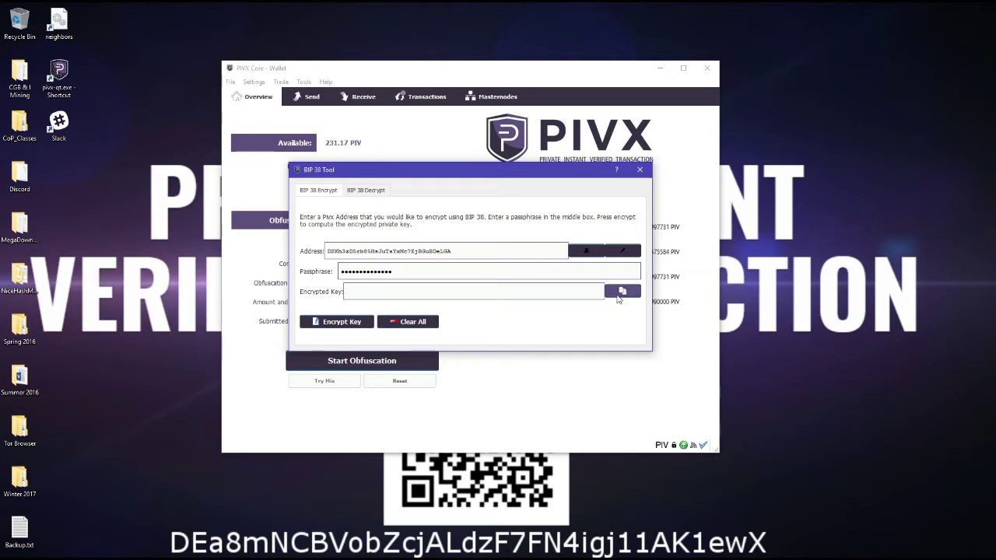
left_click(330, 324)
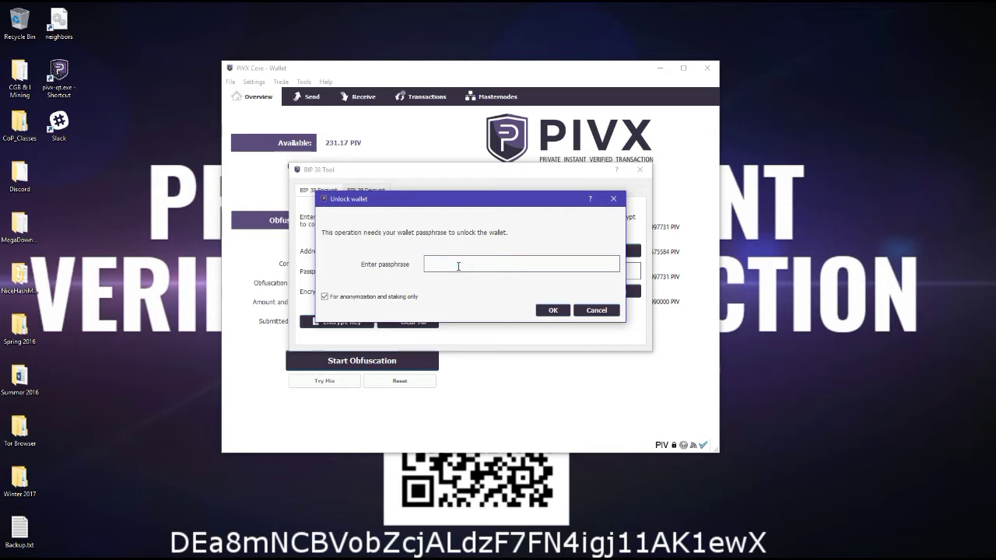
type("•••••••••••")
left_click(553, 310)
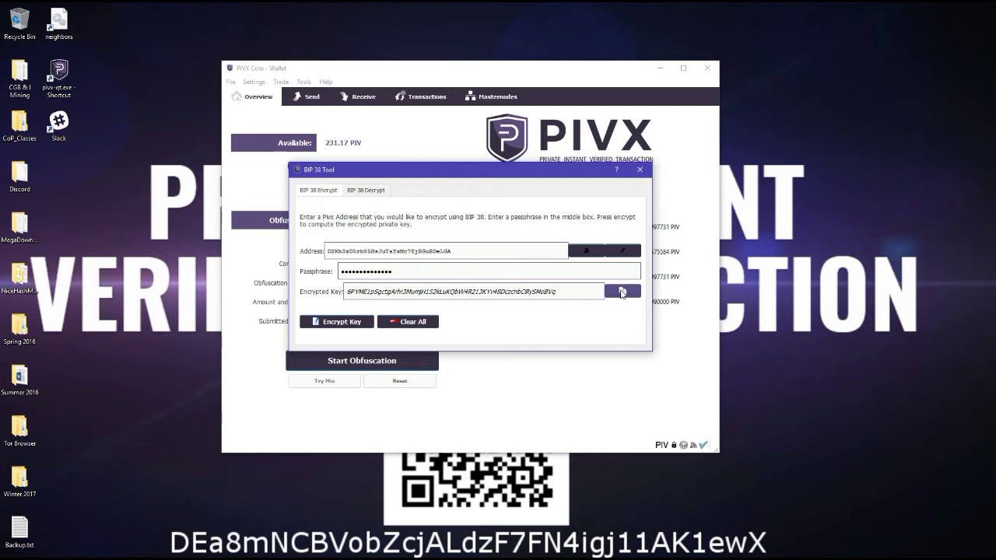
left_click(622, 292)
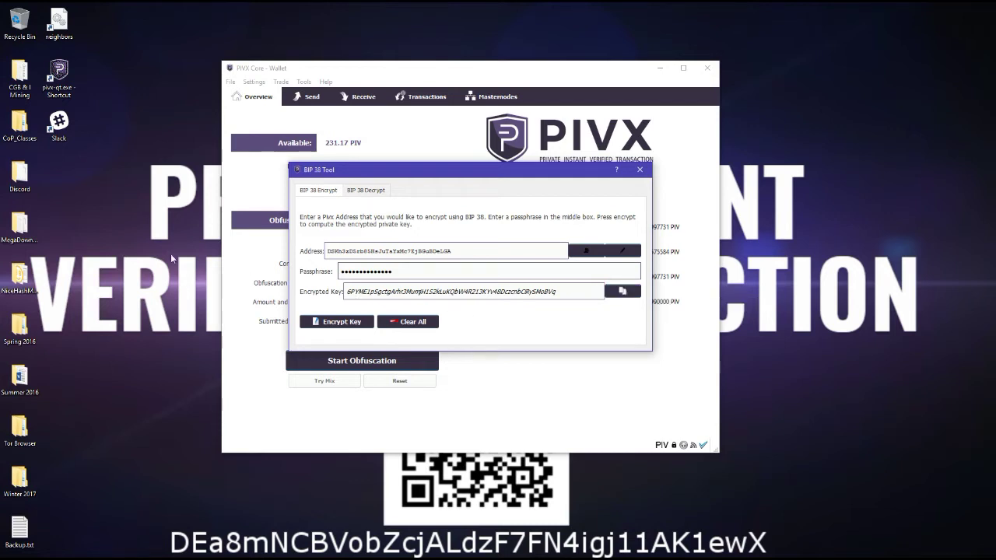
- Create a new desktop text document named PIVXEncryptedPrivateKey.txt
right_click(56, 176)
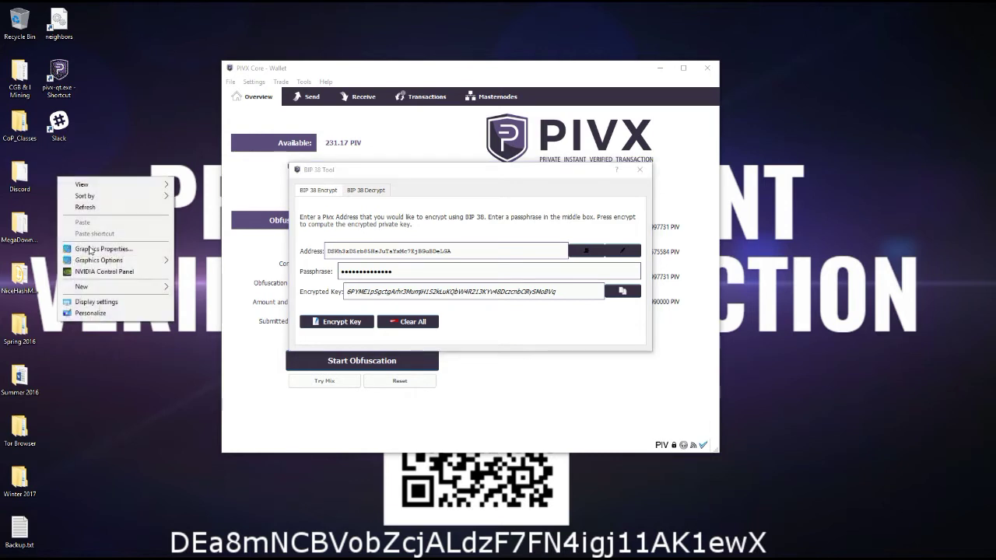
mouse_move(87, 288)
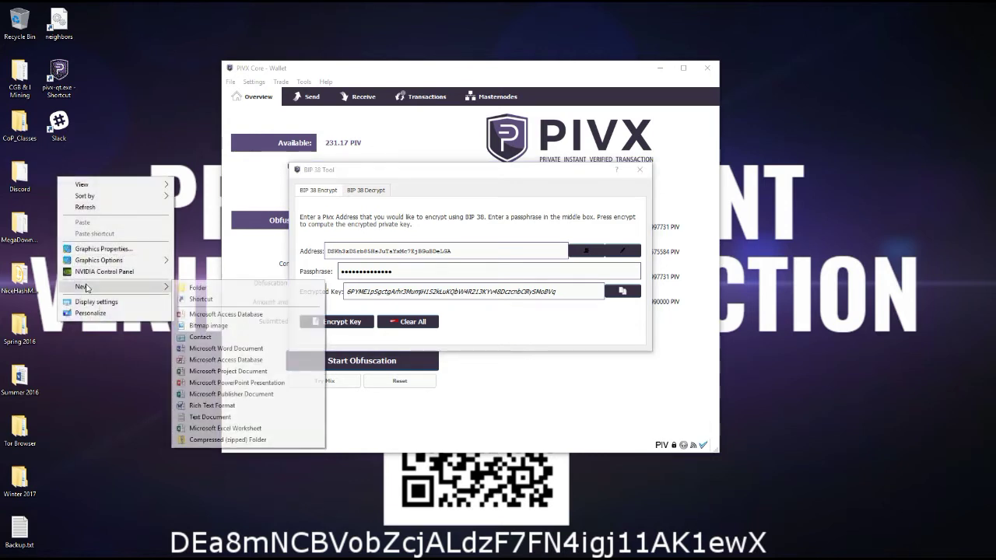
left_click(209, 418)
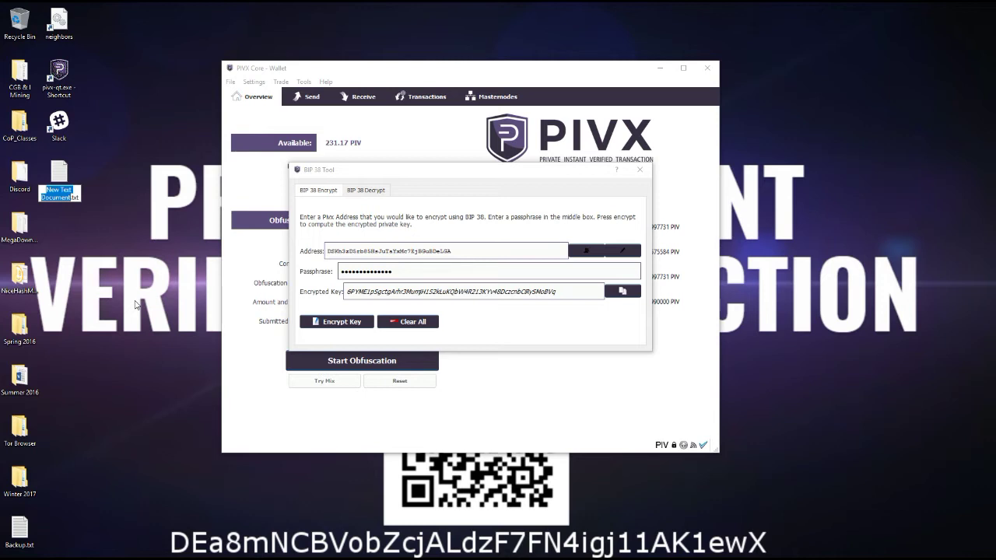
type("PIVX")
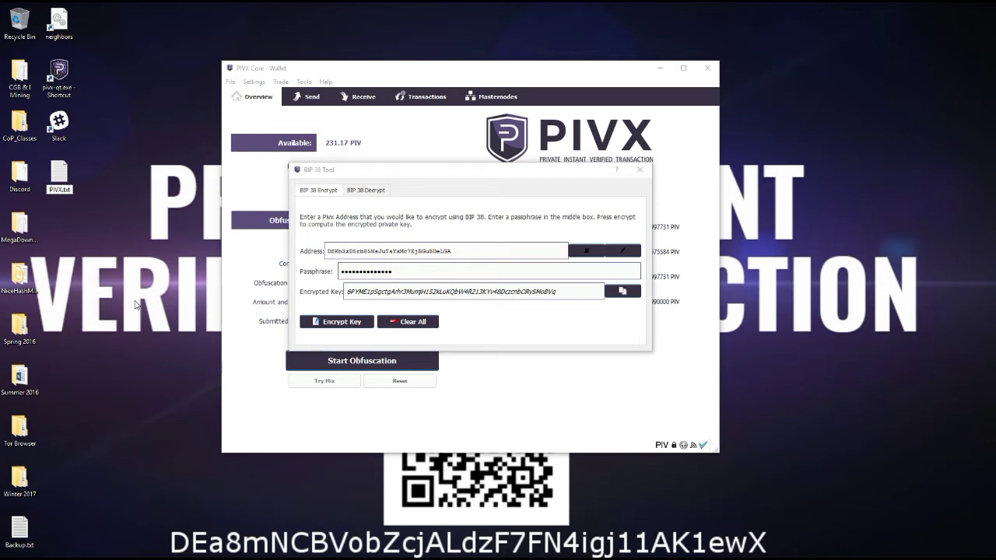
type("Encrypted")
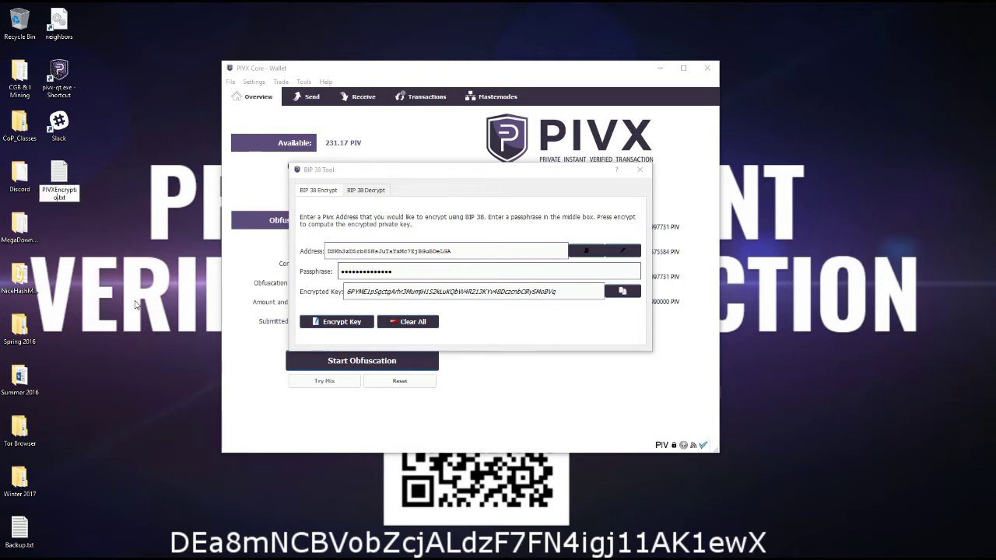
key("BackSpace")
key("BackSpace")
type("edPirvateKey")
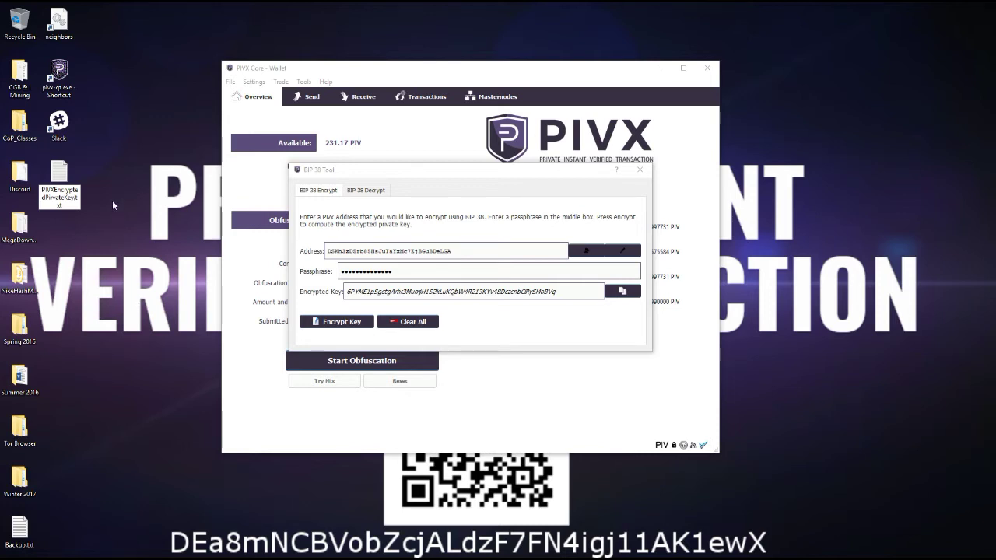
key("Return")
- Paste the encrypted key into PIVXEncryptedPrivateKey.txt and close Notepad
double_click(70, 187)
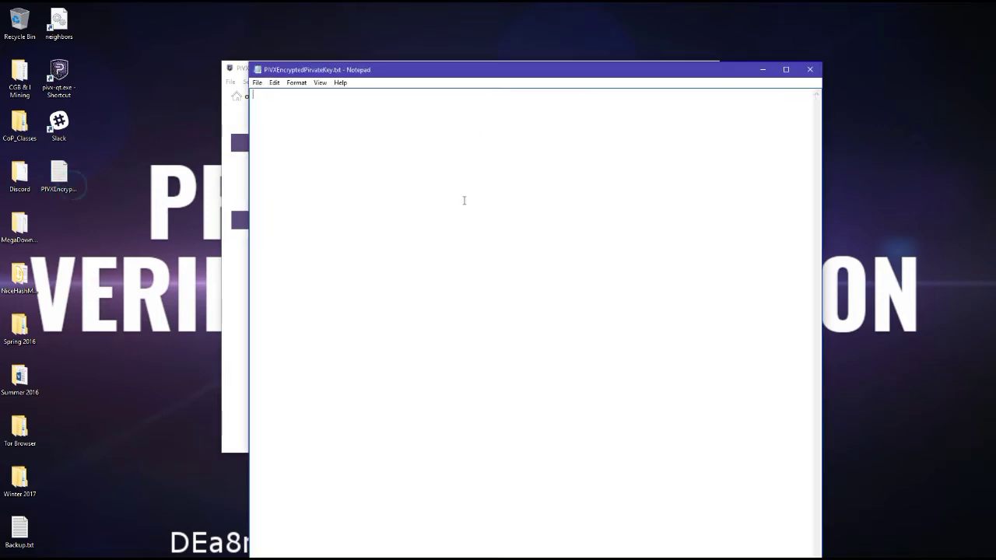
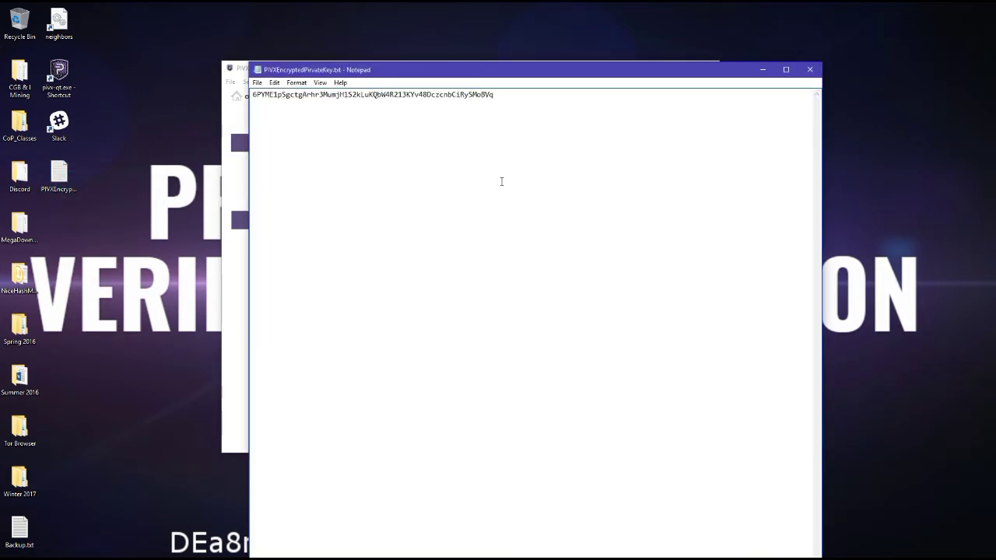
left_click(817, 71)
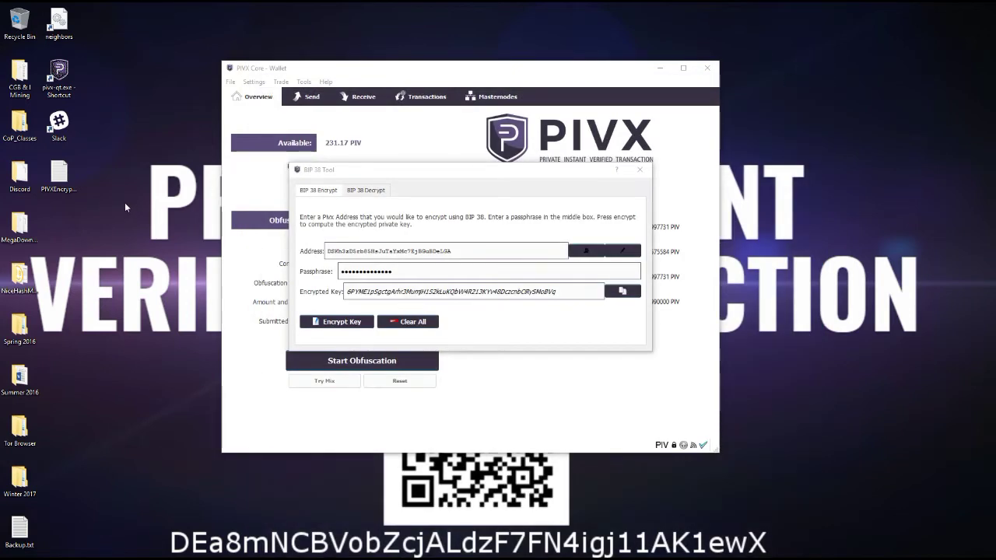
- Archive PIVXEncryptedPrivateKey.txt as PIVXEncryptedPrivateKey.7z with a password and AES-256 encryption
left_click(72, 185)
right_click(71, 186)
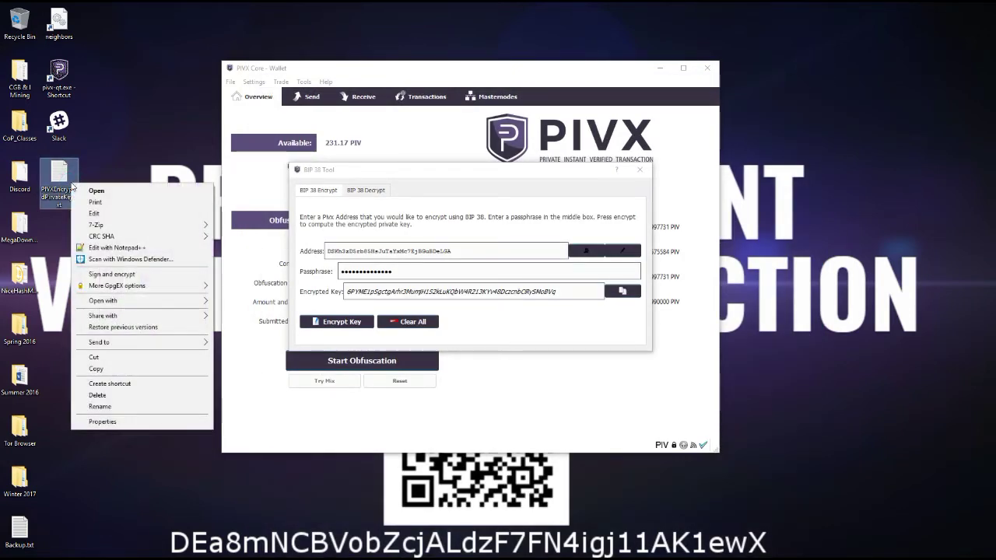
mouse_move(104, 228)
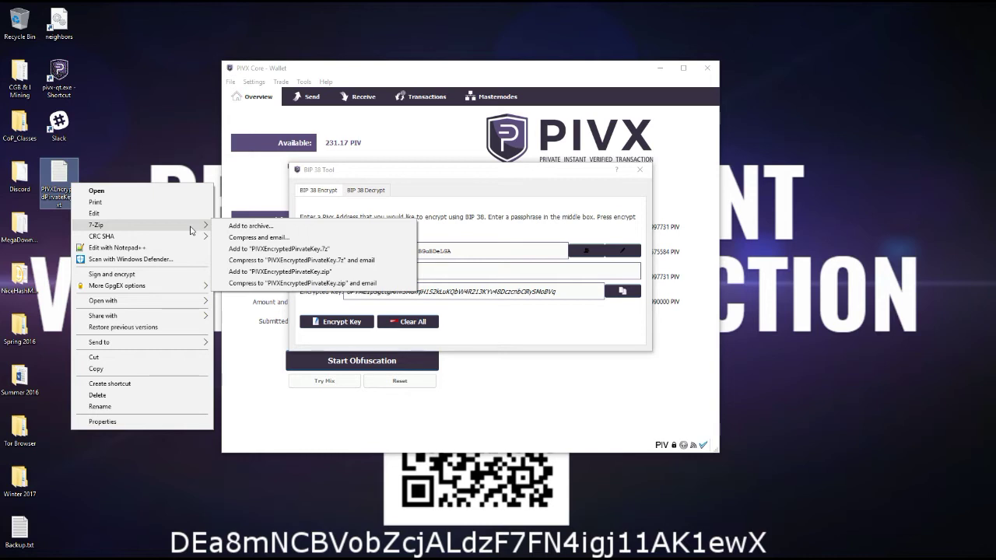
left_click(237, 225)
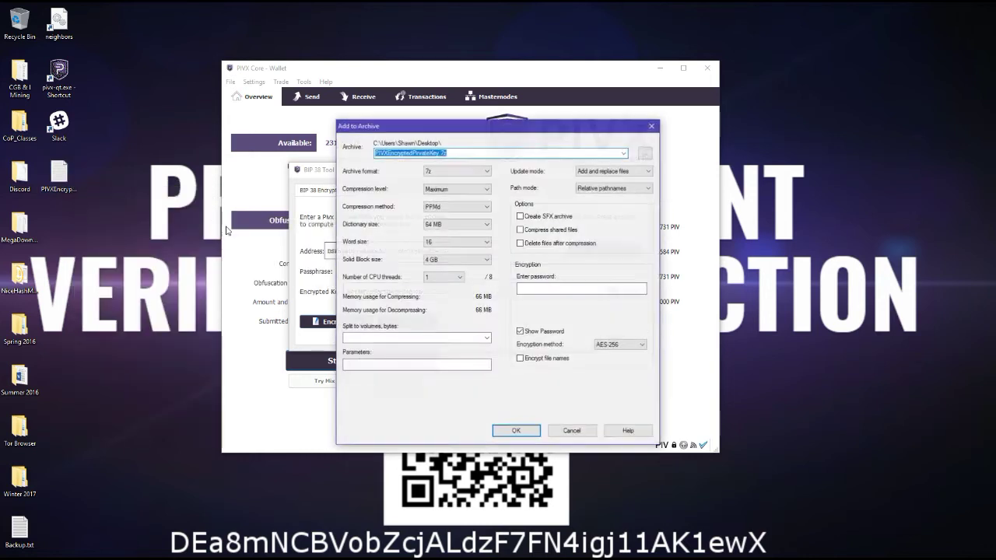
left_click(555, 287)
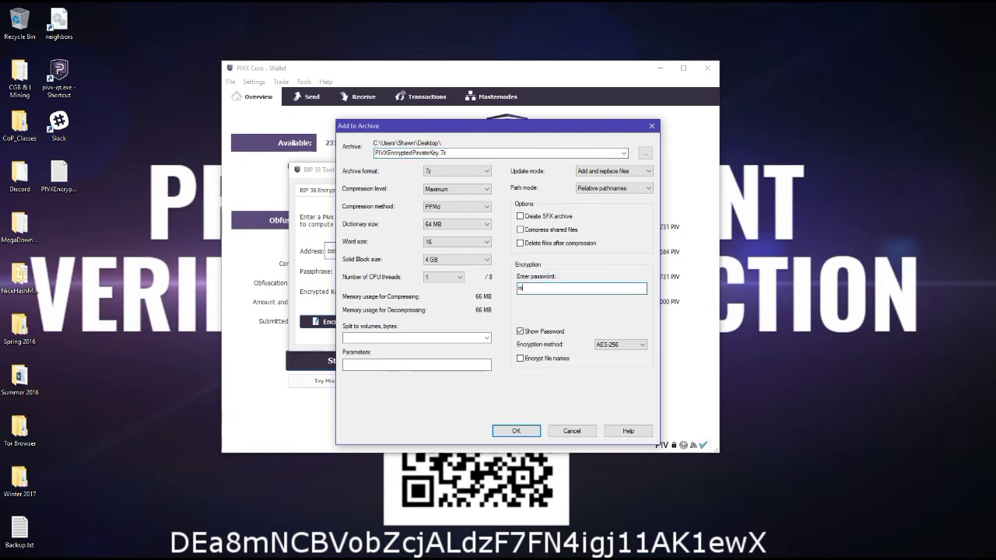
left_click(516, 431)
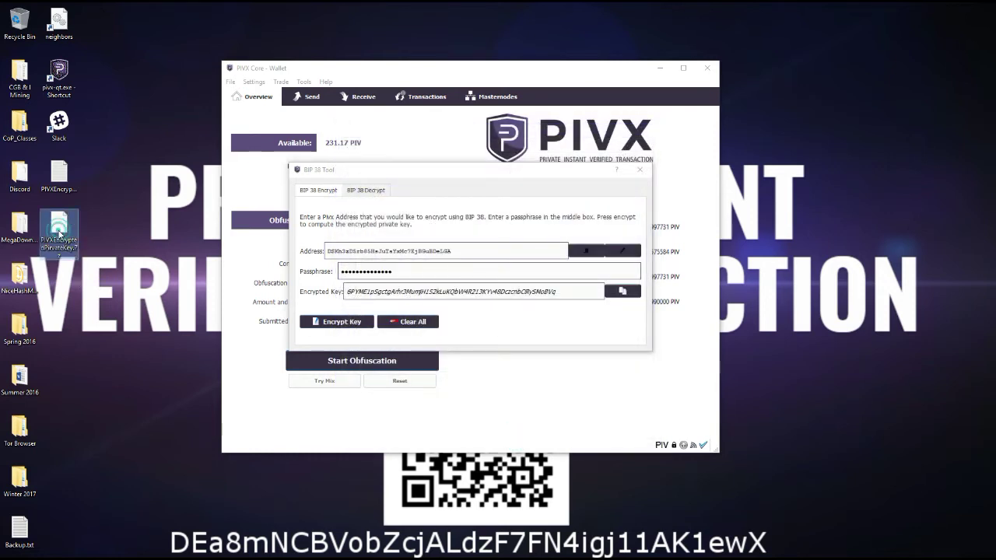
- Delete PIVXEncryptedPrivateKey.txt from the desktop and close the BIP 38 Tool
left_click(55, 176)
key("Delete")
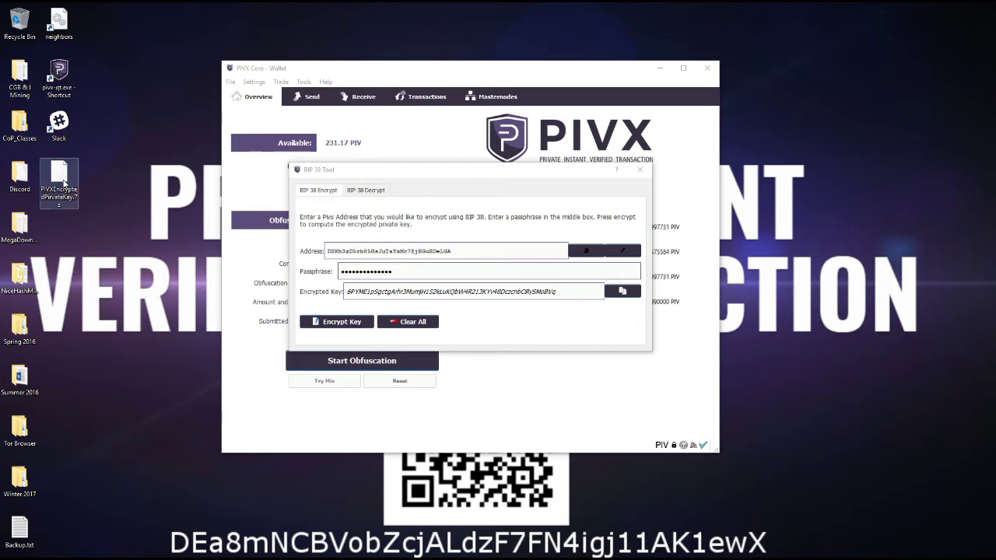
key("Escape")
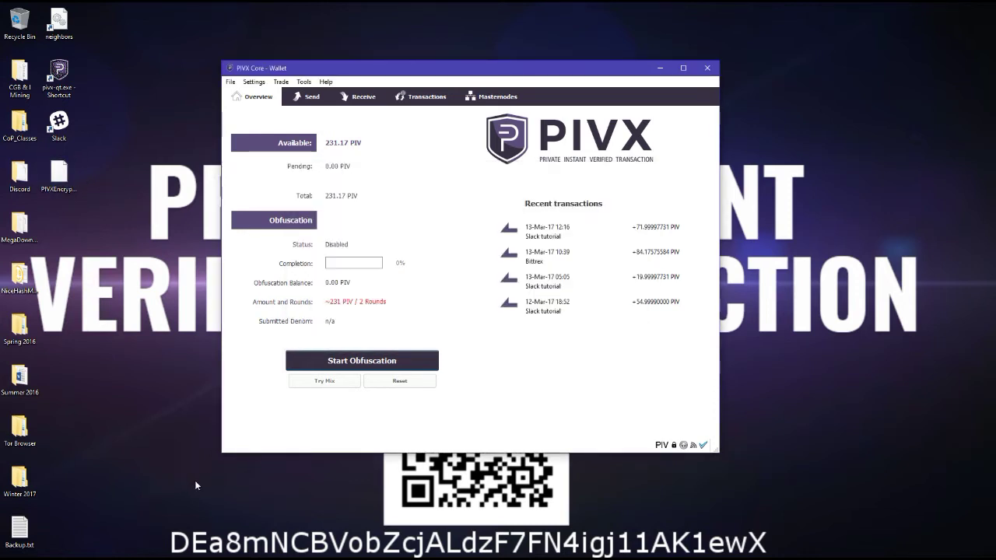
mouse_move(229, 557)
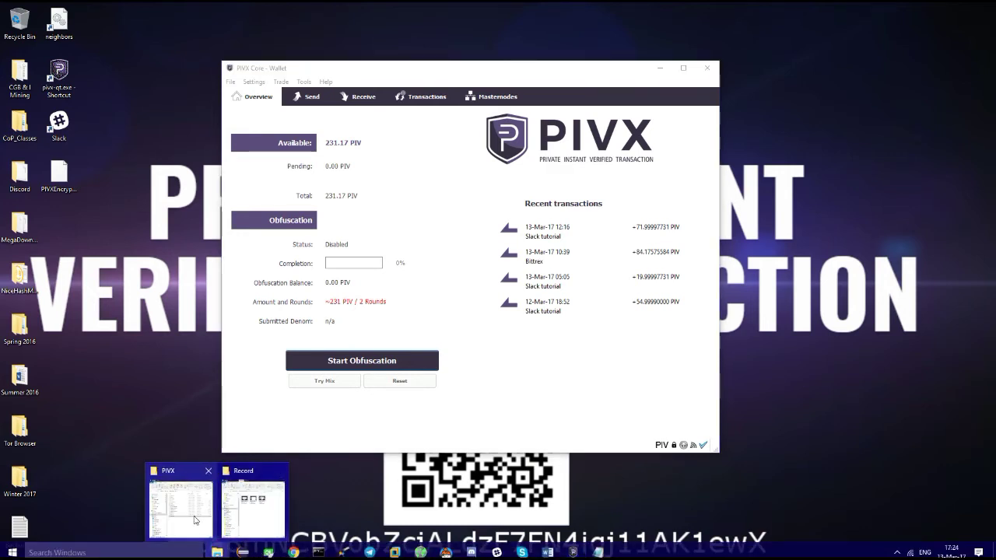
- Permanently delete BackupPIVX.txt, wallet.7z and wallet.dat from the BAMT05C (E:) drive
left_click(194, 519)
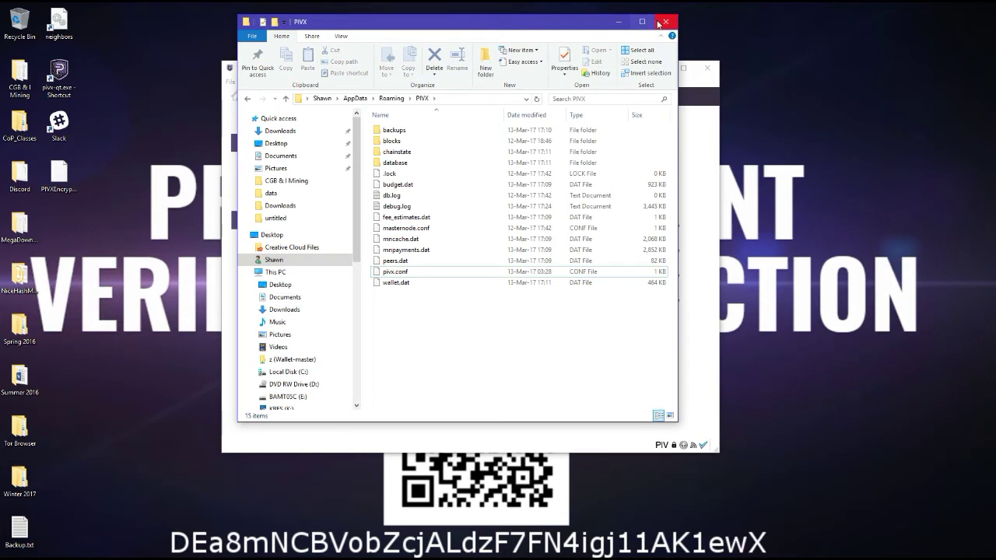
left_click(286, 397)
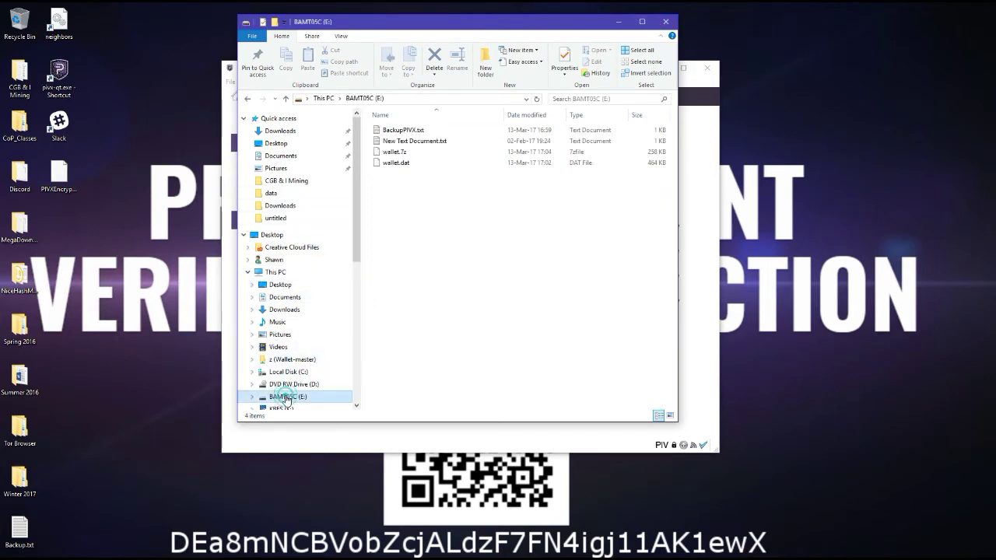
left_click_drag(409, 175, 389, 134)
left_click(394, 185)
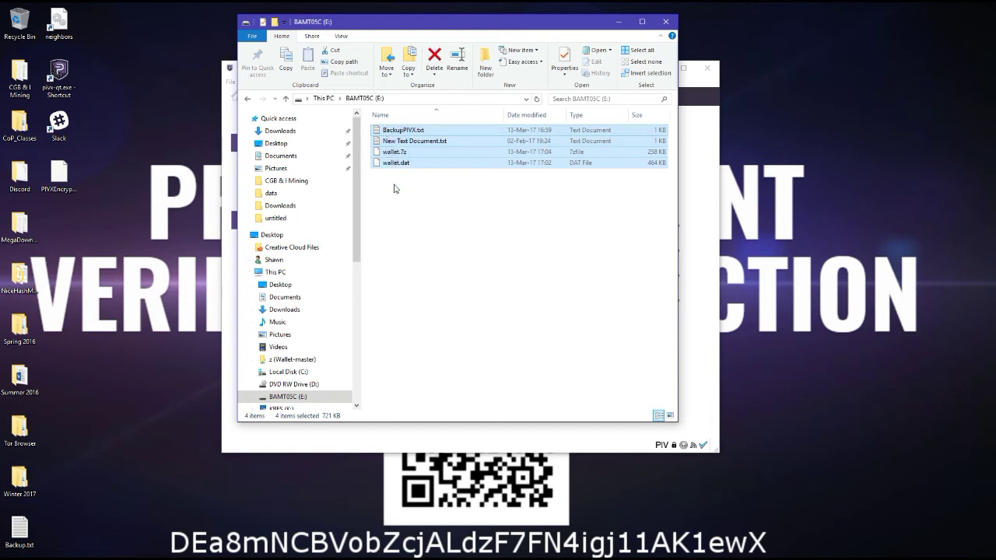
left_click_drag(404, 177, 399, 149)
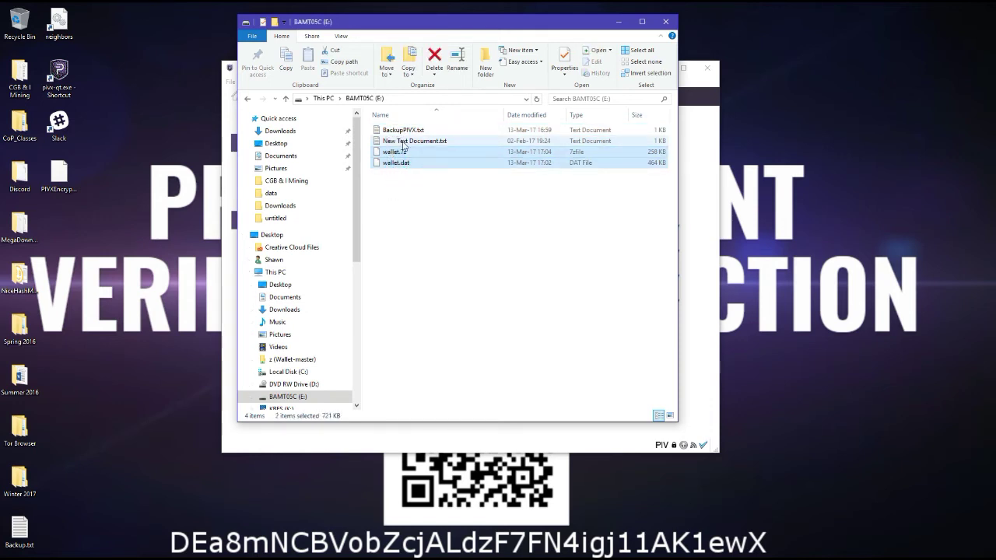
left_click(406, 133, "ctrl")
key("shift+Delete")
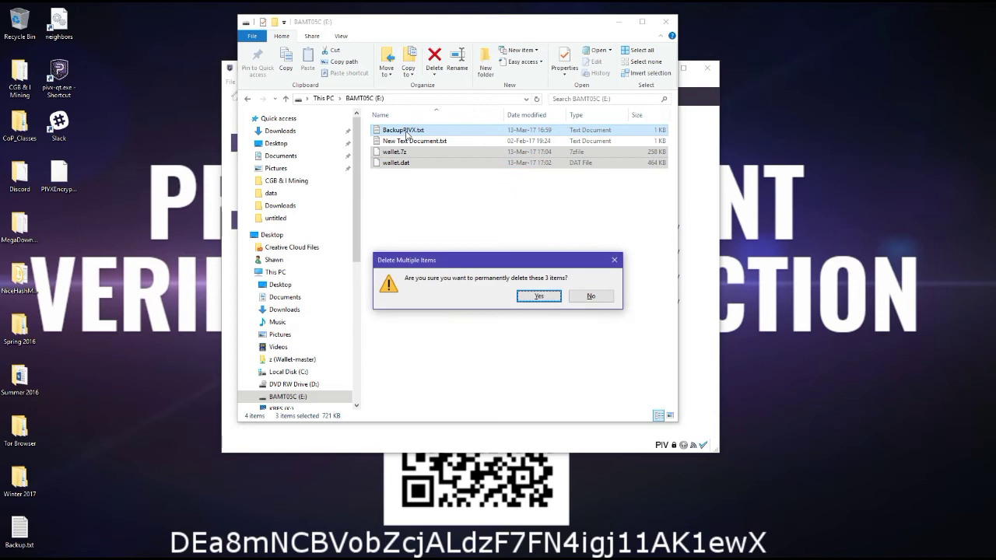
left_click(538, 295)
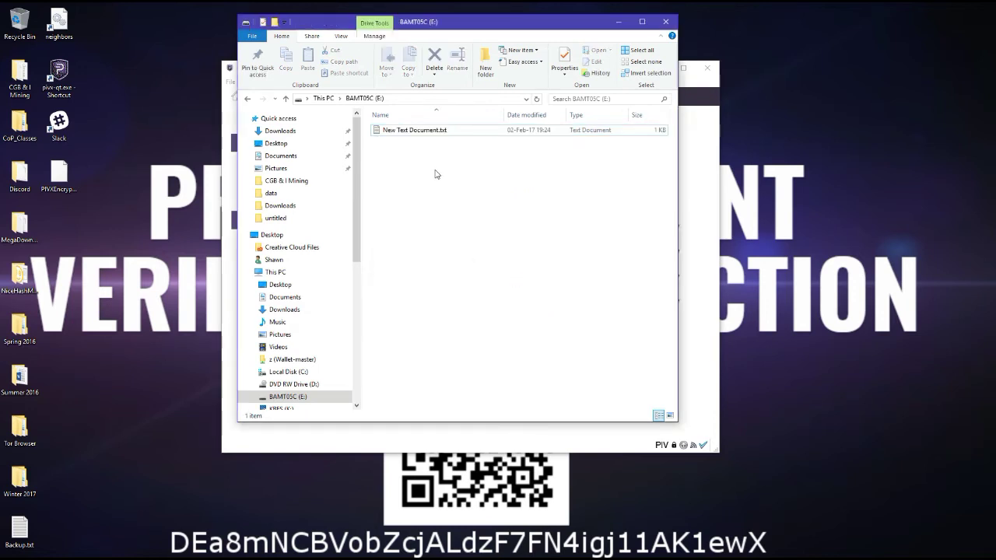
- Move PIVXEncryptedPrivateKey.7z from the desktop onto the E: drive and open it there
left_click_drag(58, 180, 484, 213)
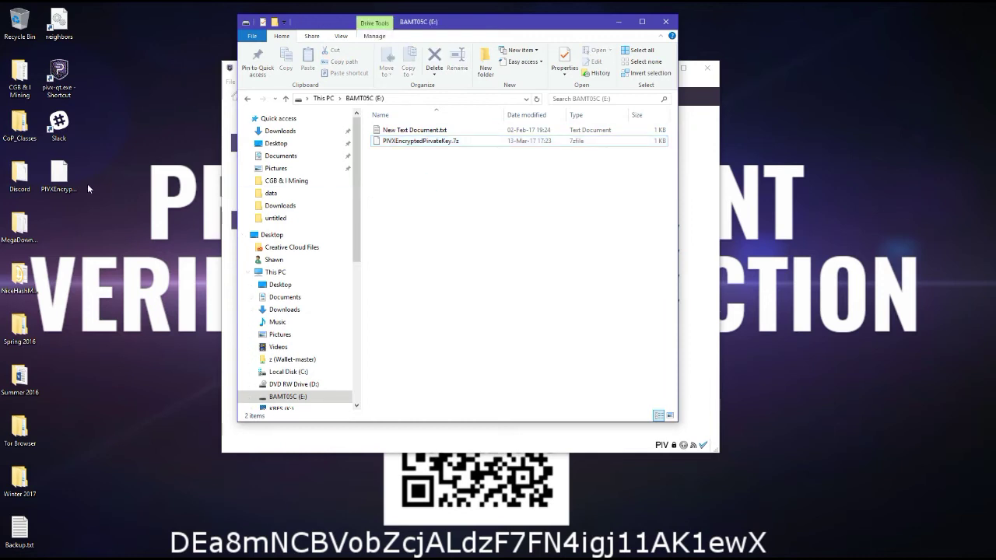
left_click(63, 178)
key("Delete")
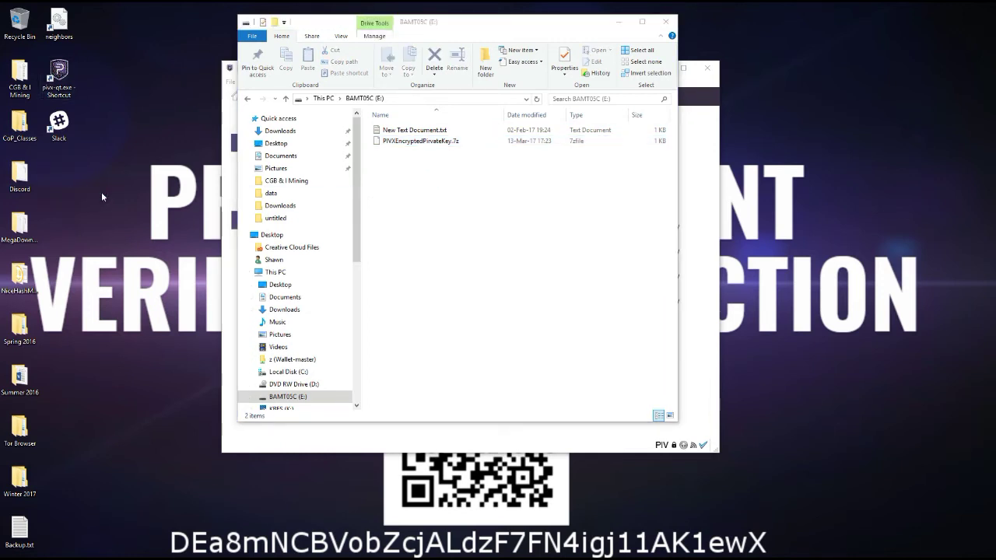
left_click(456, 259)
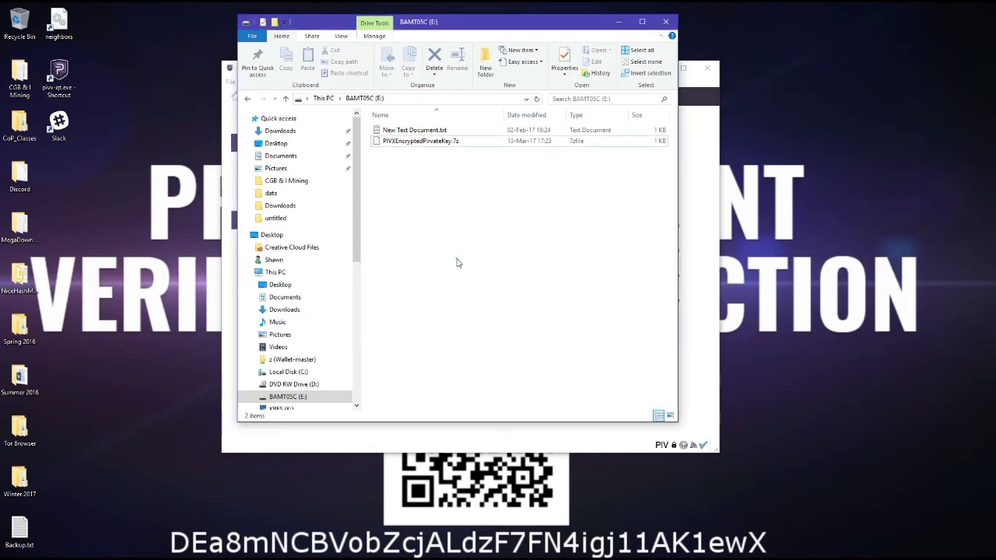
double_click(471, 143)
left_click(457, 144)
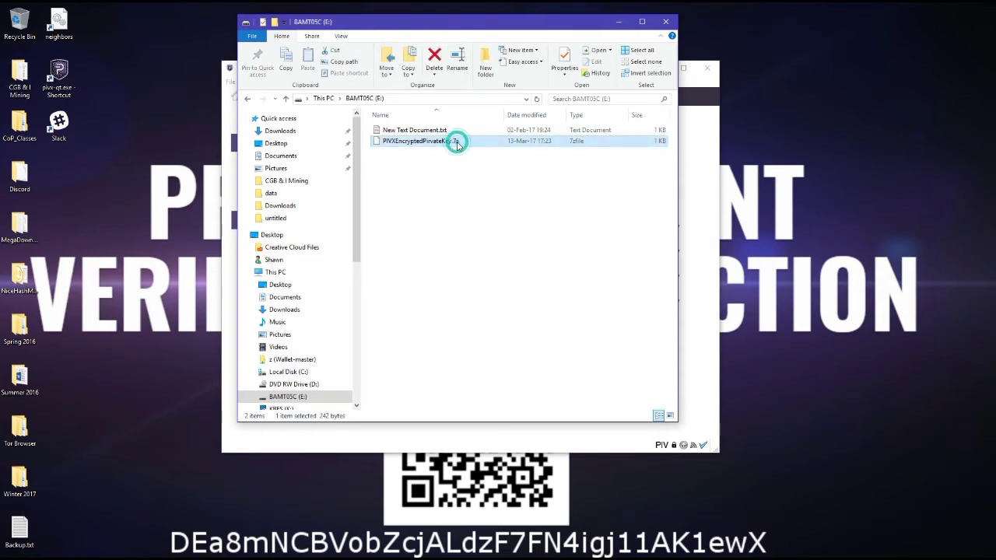
- Minimize File Explorer to reveal the 231.17 PIV wallet overview, then open the Backup.txt notes
left_click(620, 21)
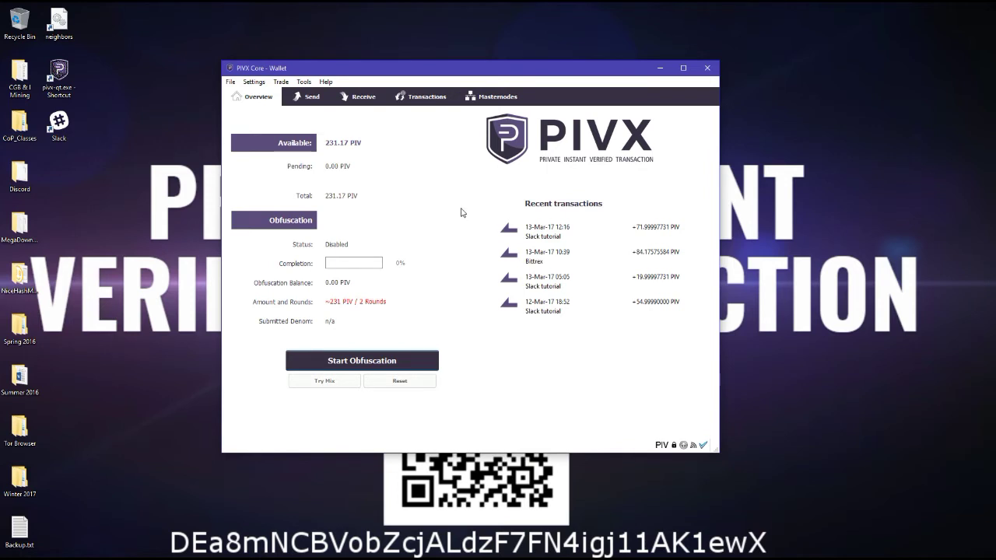
left_click(461, 212)
double_click(31, 526)
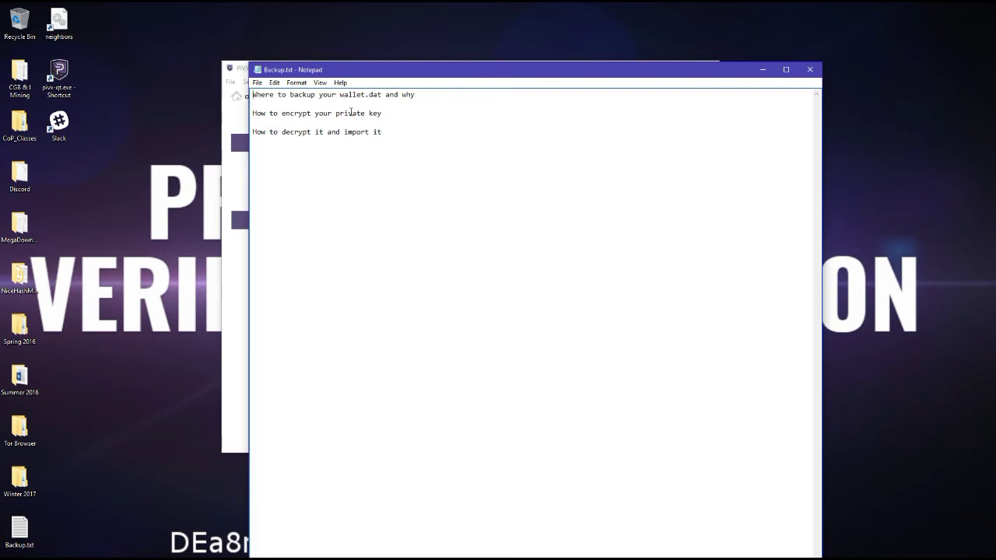
left_click_drag(382, 112, 241, 114)
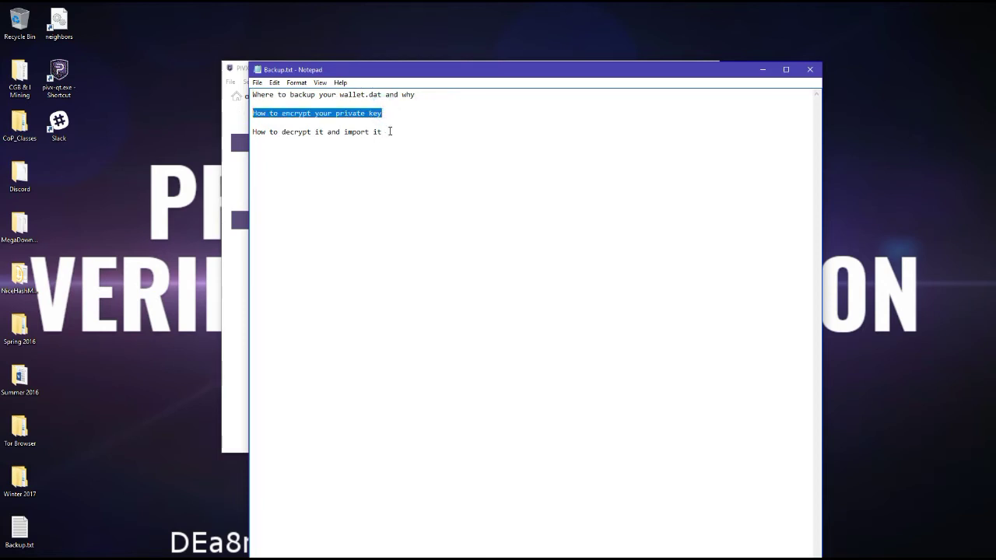
left_click_drag(389, 131, 280, 132)
left_click(555, 138)
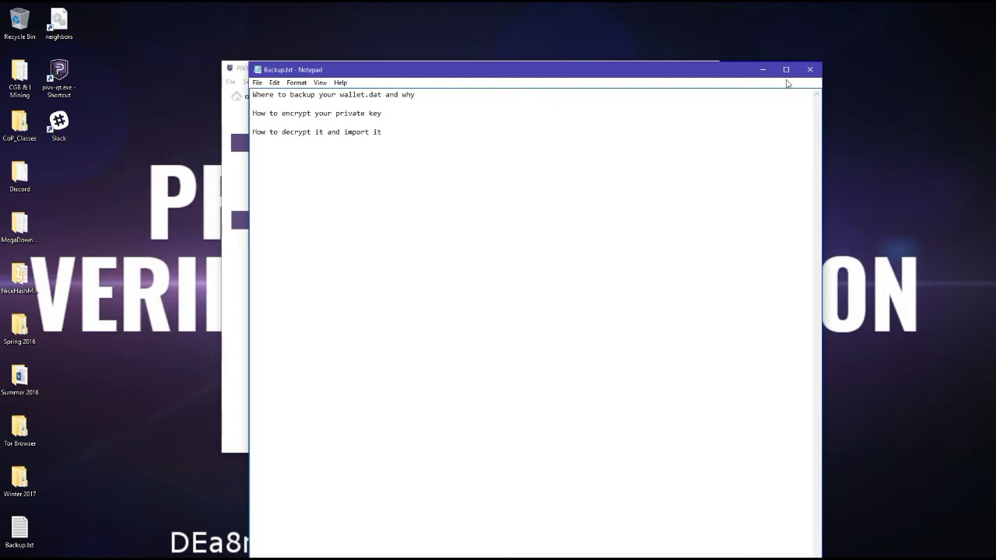
- Close the notes and paste the encrypted key into the BIP 38 tool's Decrypt tab
left_click(810, 70)
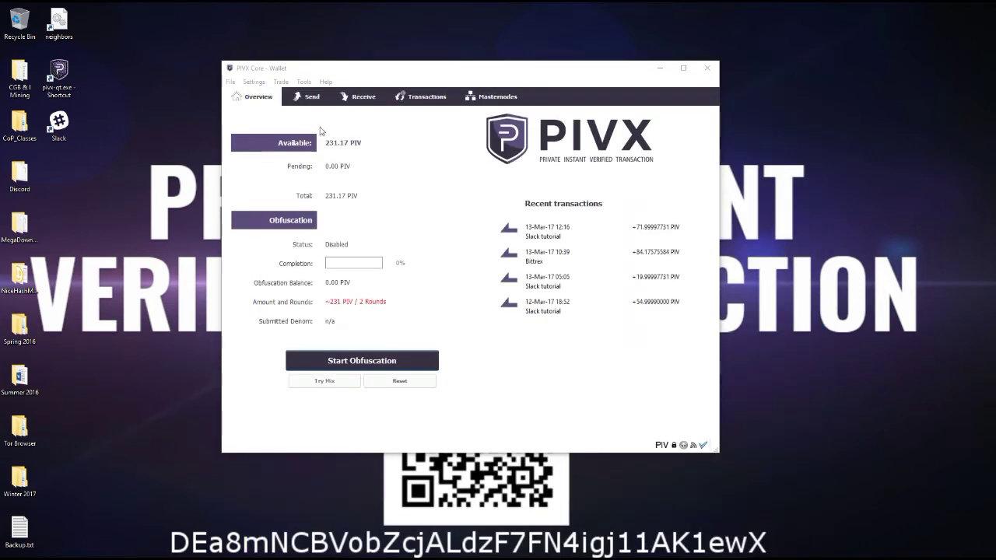
left_click(254, 82)
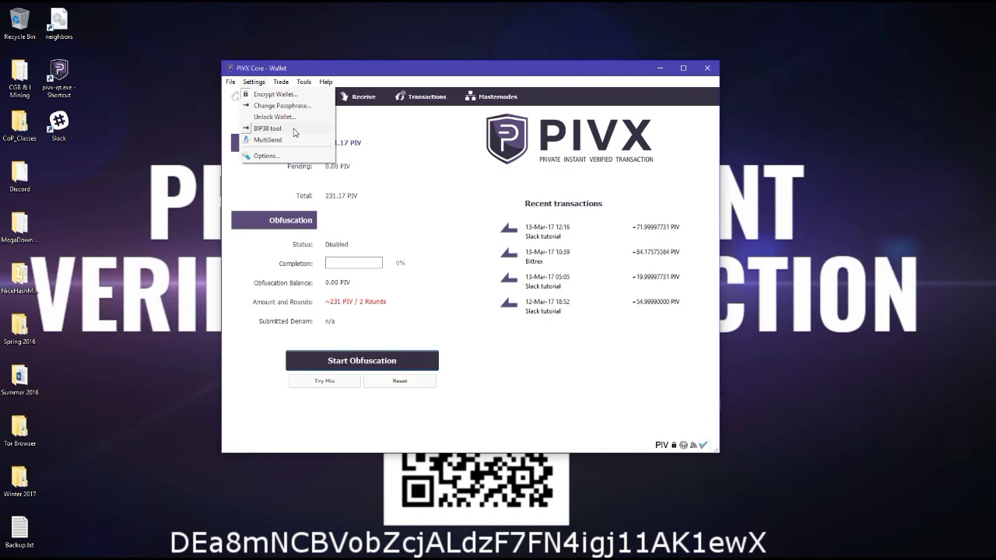
left_click(295, 132)
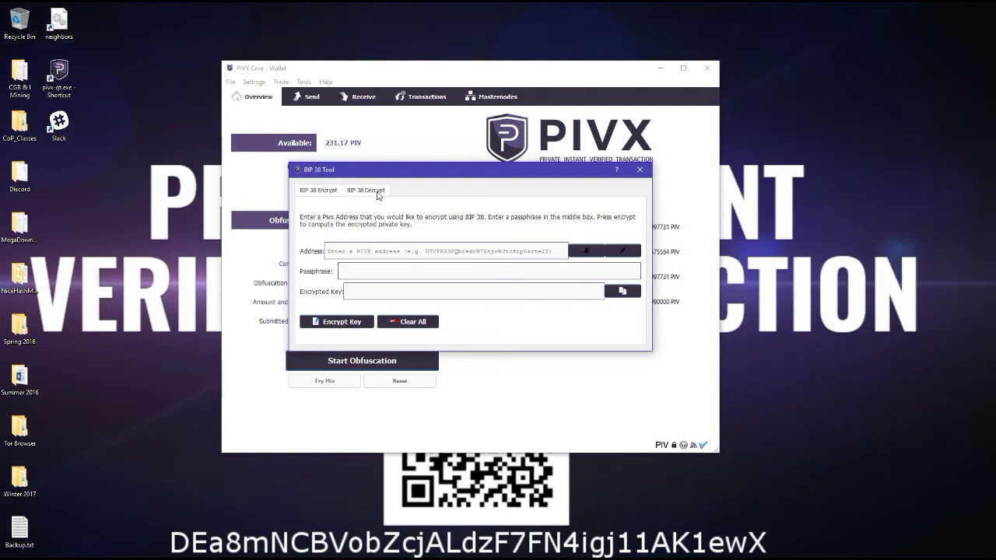
left_click(377, 192)
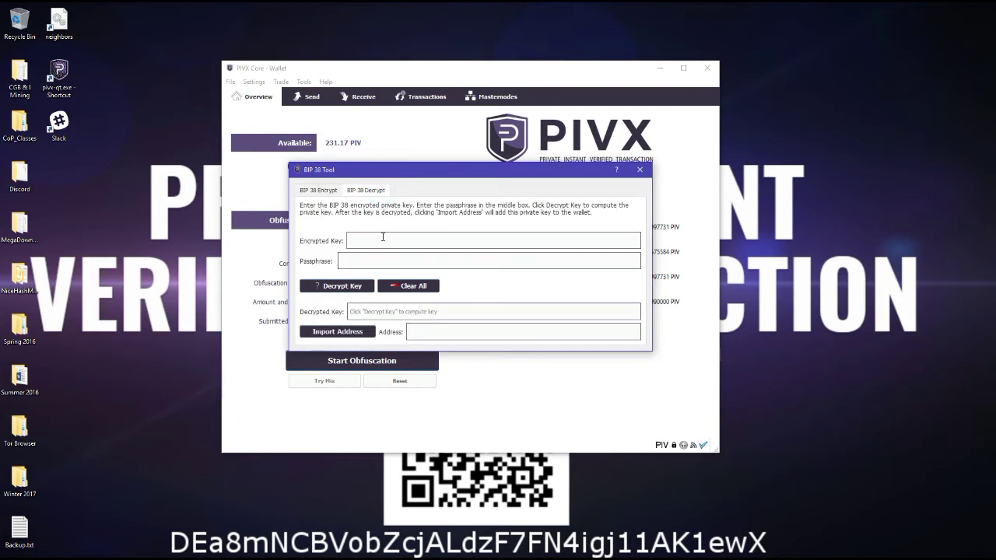
left_click(383, 237)
key("ctrl+v")
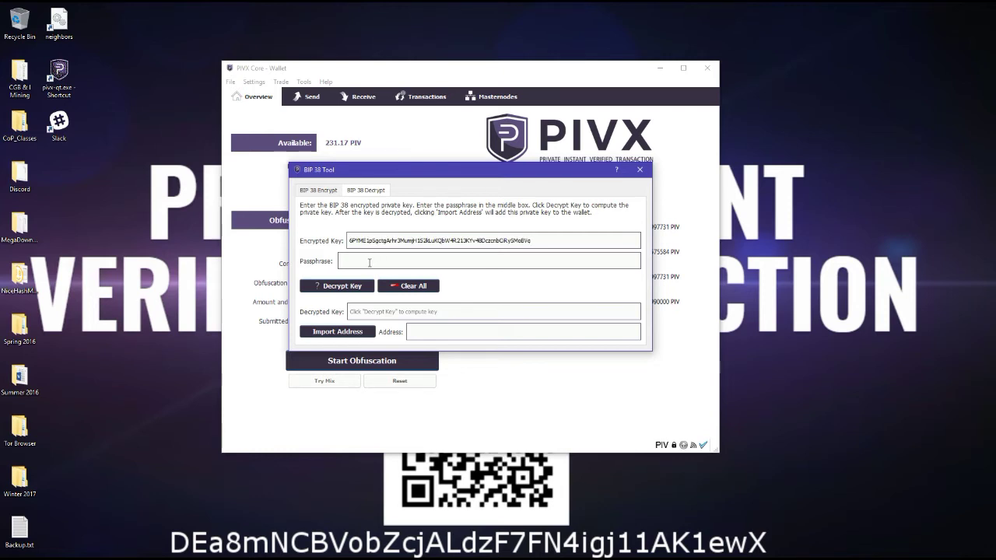
- Decrypt the key with its passphrase and select the revealed private key and address
left_click(369, 262)
type("•••••••••••••••••")
left_click(346, 287)
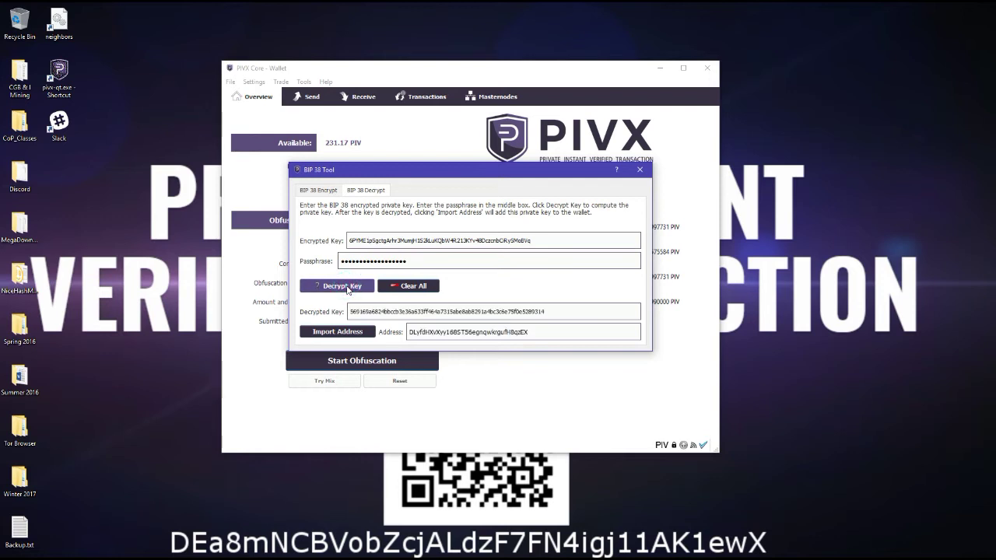
left_click(562, 311)
left_click_drag(563, 312, 347, 315)
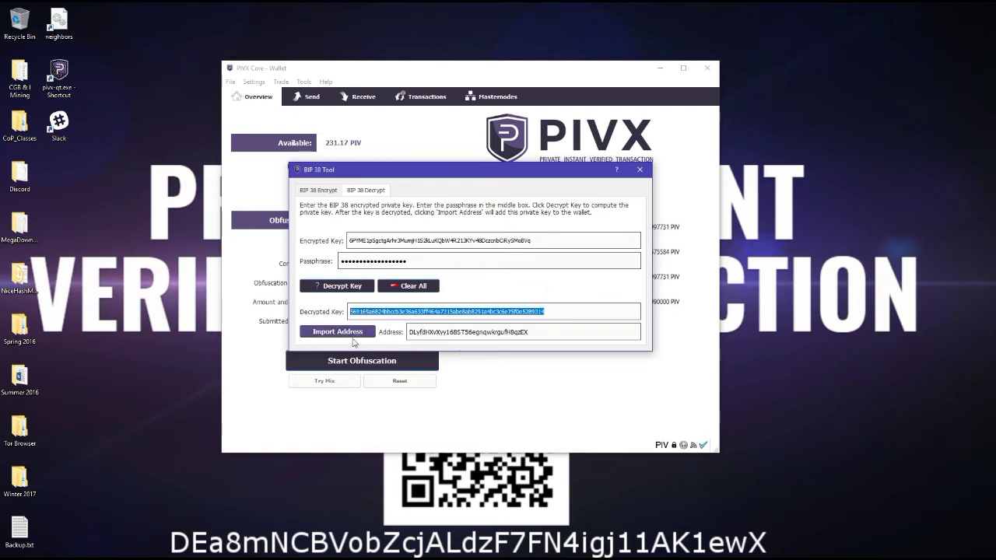
left_click_drag(534, 332, 408, 332)
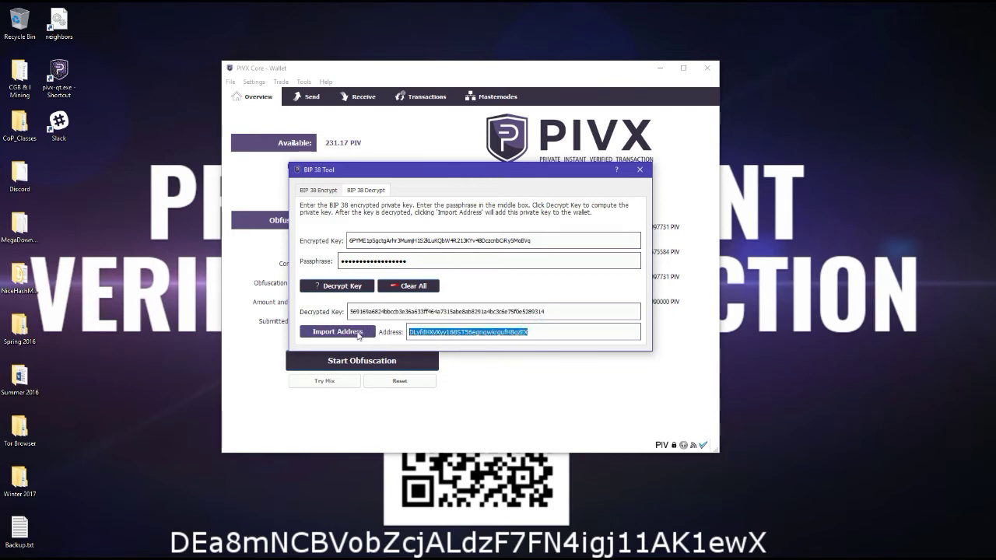
- Import the decrypted key after unlocking the wallet with its passphrase, then show the desktop
left_click(359, 333)
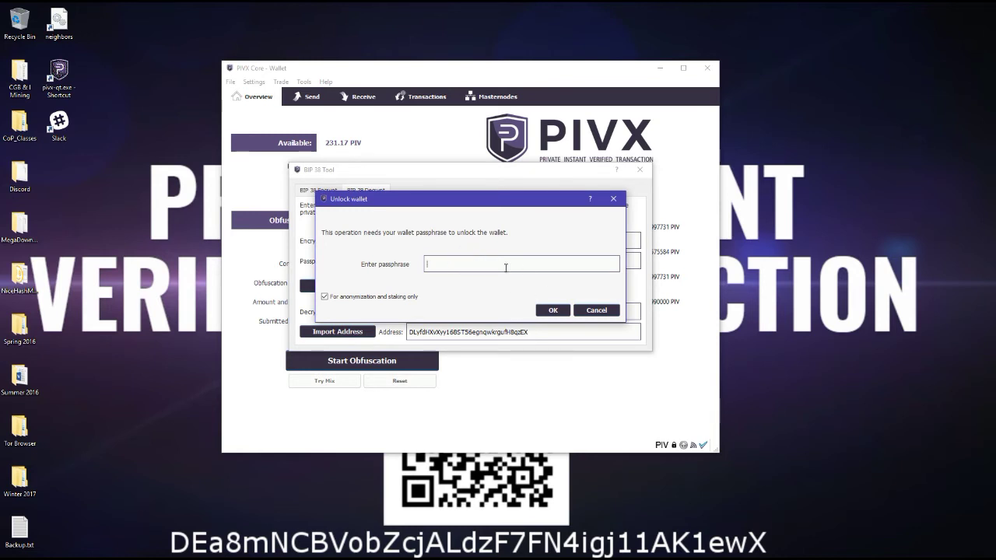
type("••••••••••••••••••")
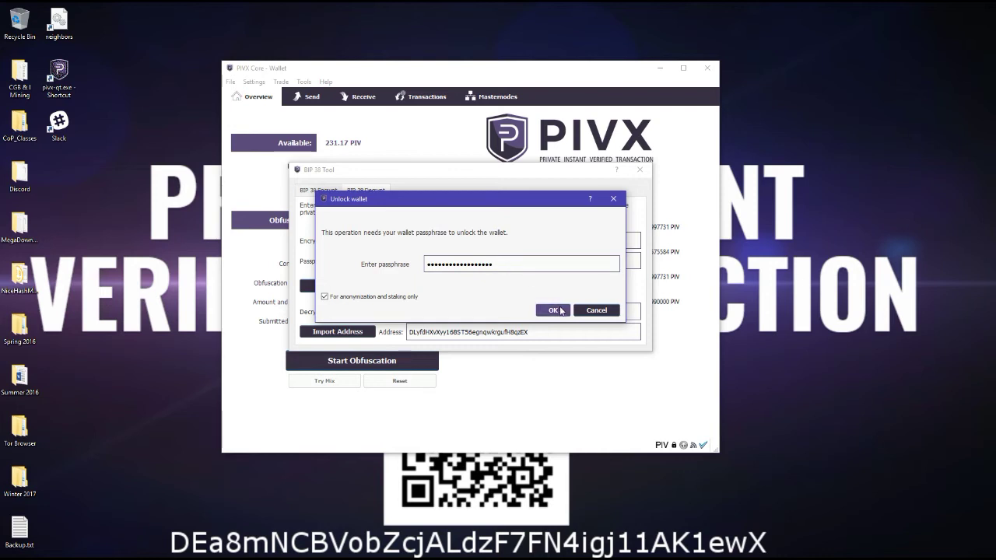
left_click(560, 310)
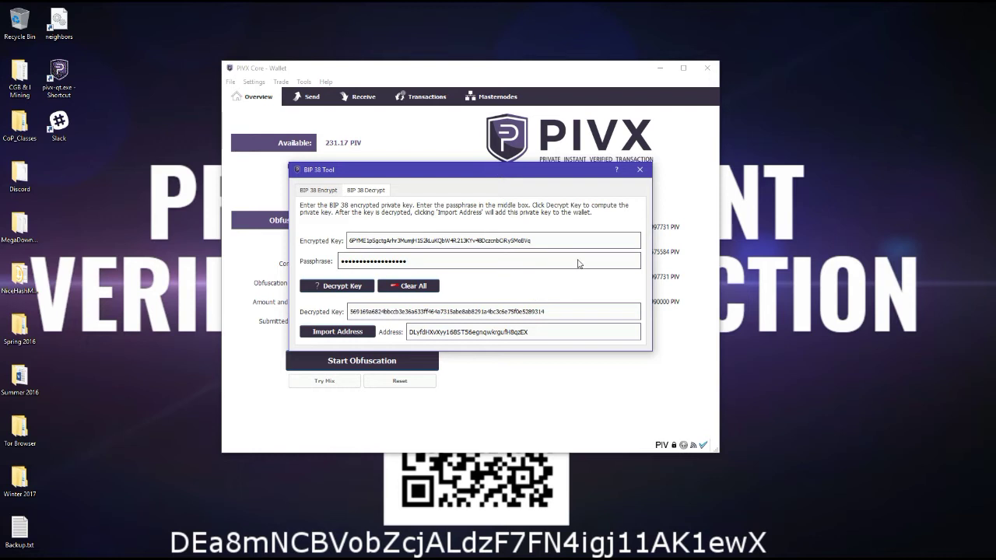
left_click(640, 171)
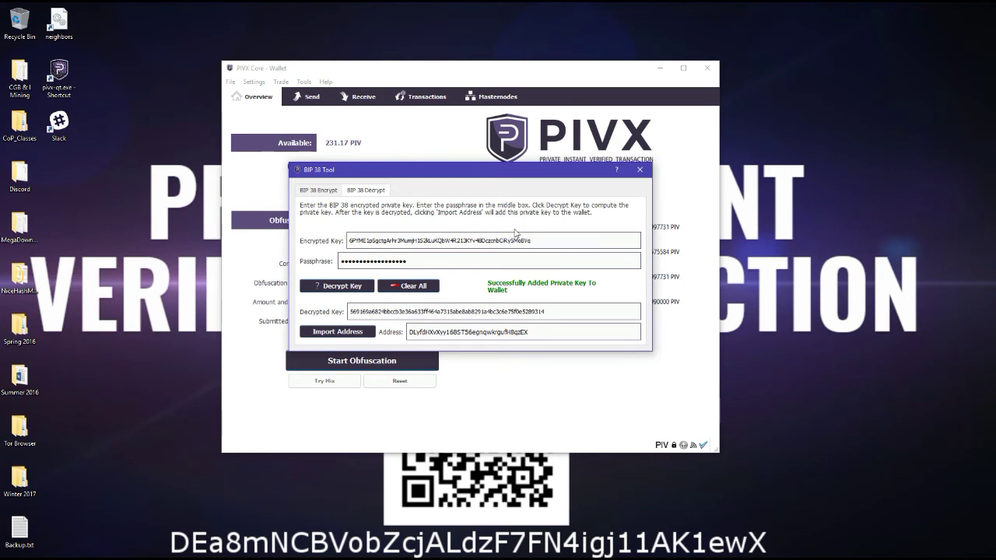
key("super+d")
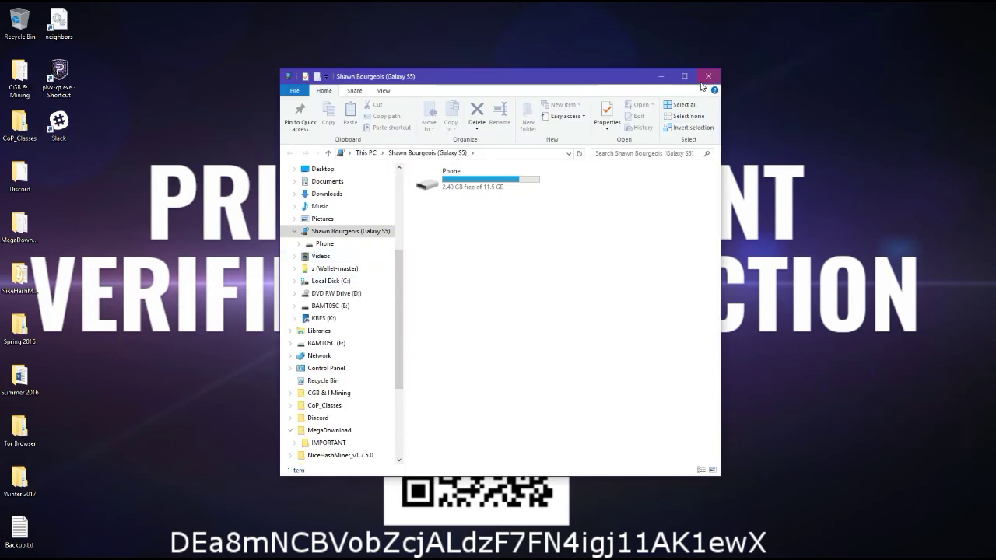
- Close the Galaxy S5 storage window and relaunch the PIVX wallet from its pivx-qt.exe desktop shortcut
left_click(708, 75)
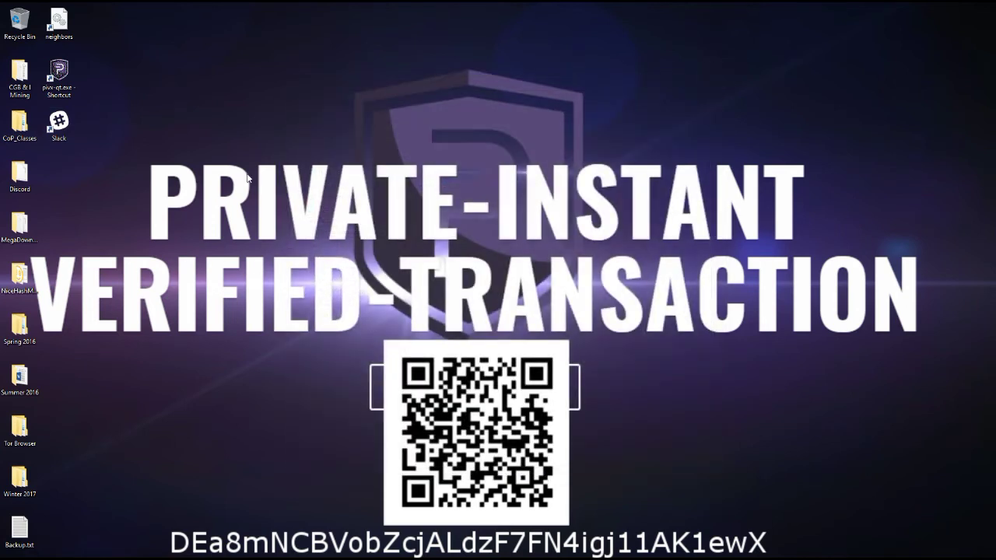
left_click(72, 74)
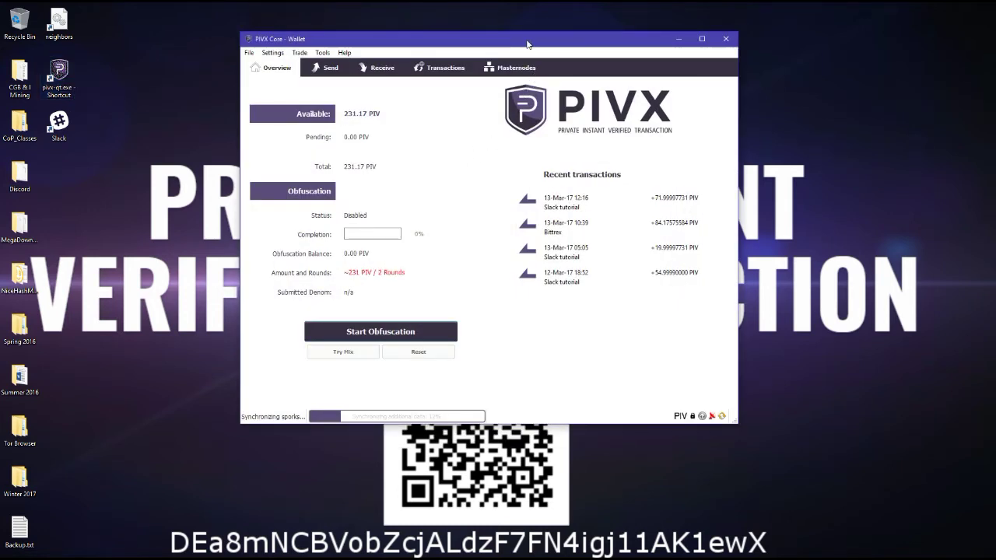
- Open the BIP 38 tool from the wallet settings and switch to its Decrypt tab
left_click_drag(526, 39, 529, 117)
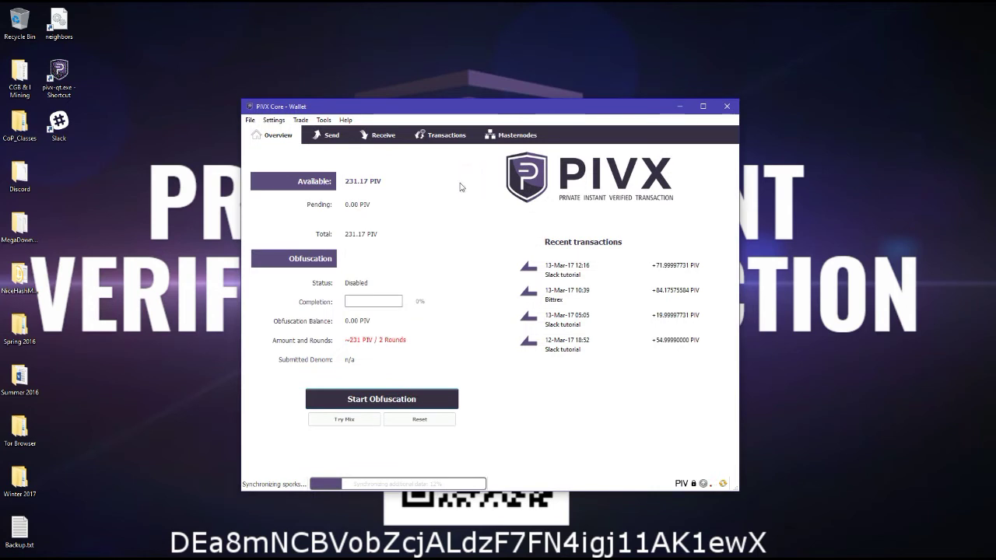
left_click(275, 120)
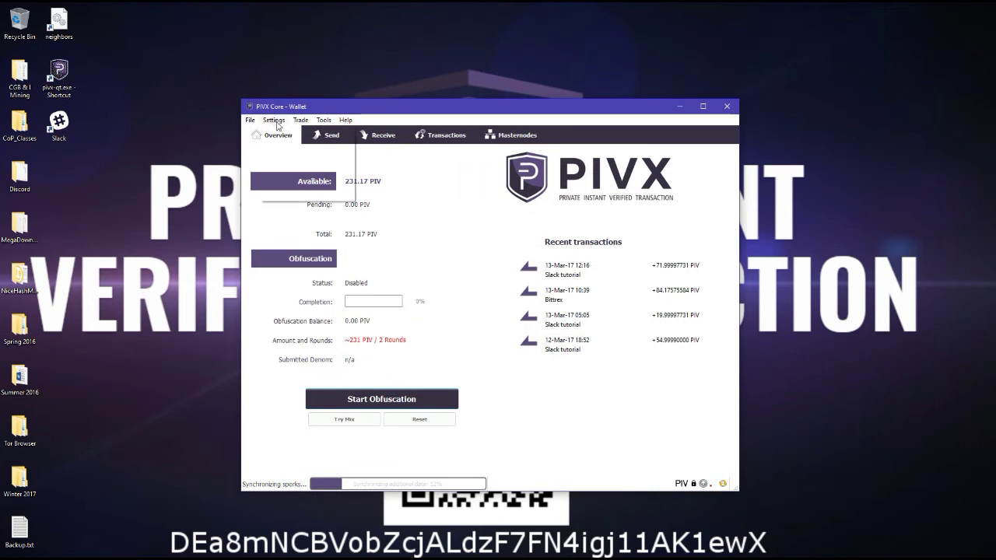
left_click(293, 168)
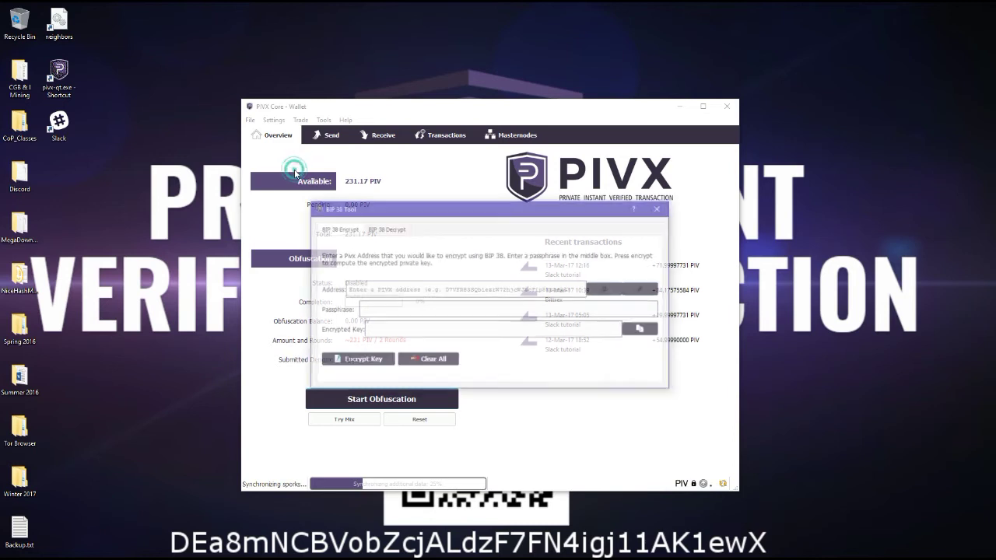
left_click(385, 228)
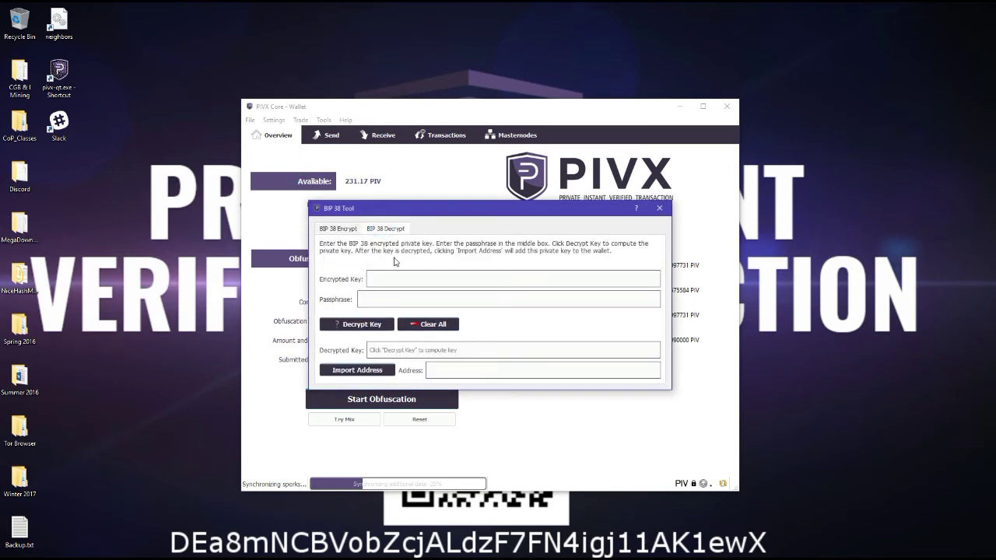
- Look over the encrypted-key and passphrase fields, try an empty decrypt, then close the BIP 38 tool
left_click(408, 276)
left_click(400, 299)
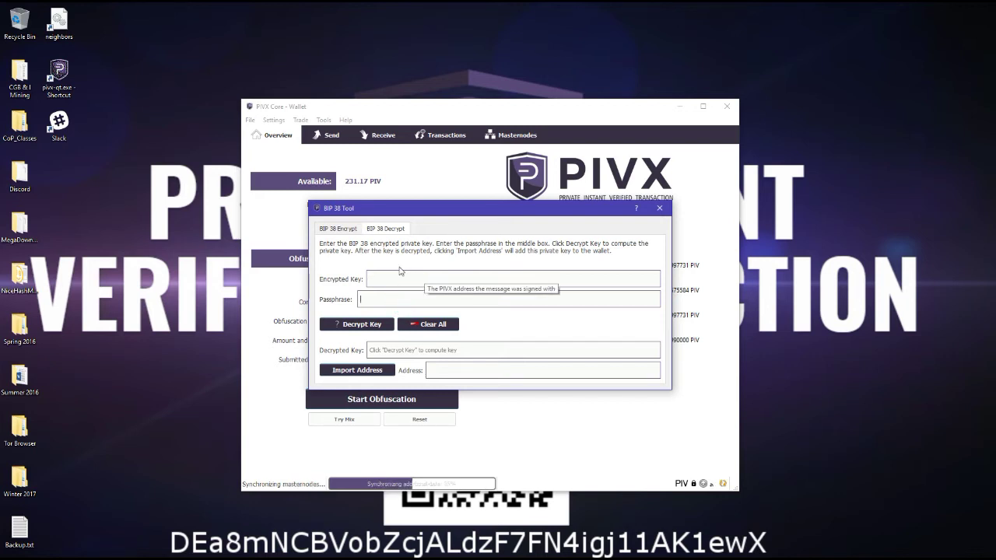
left_click(350, 229)
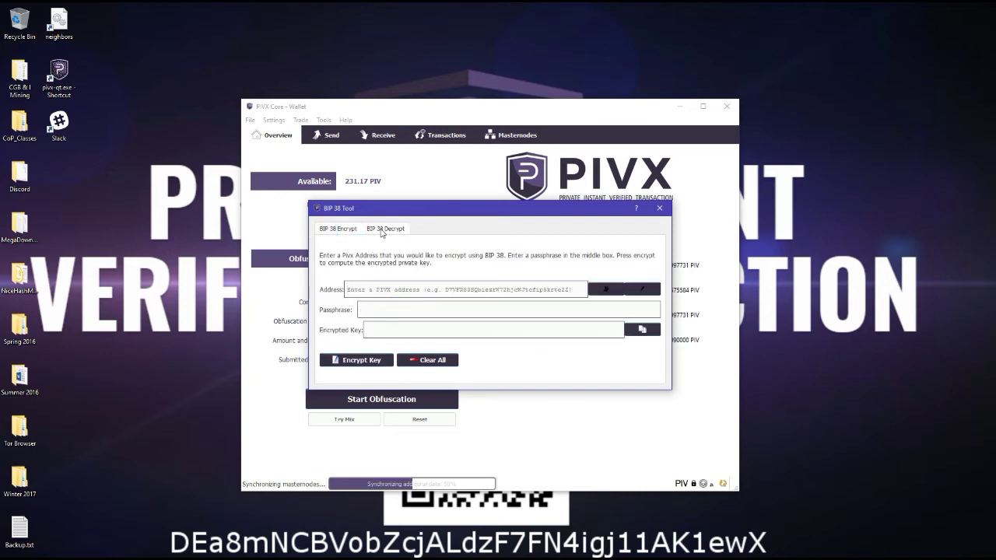
left_click(382, 232)
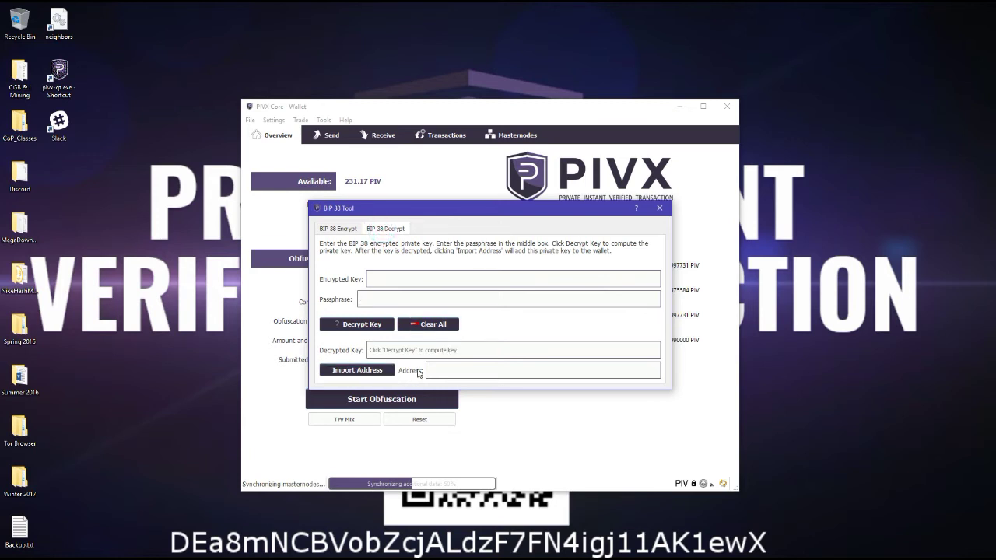
left_click(375, 332)
left_click(659, 209)
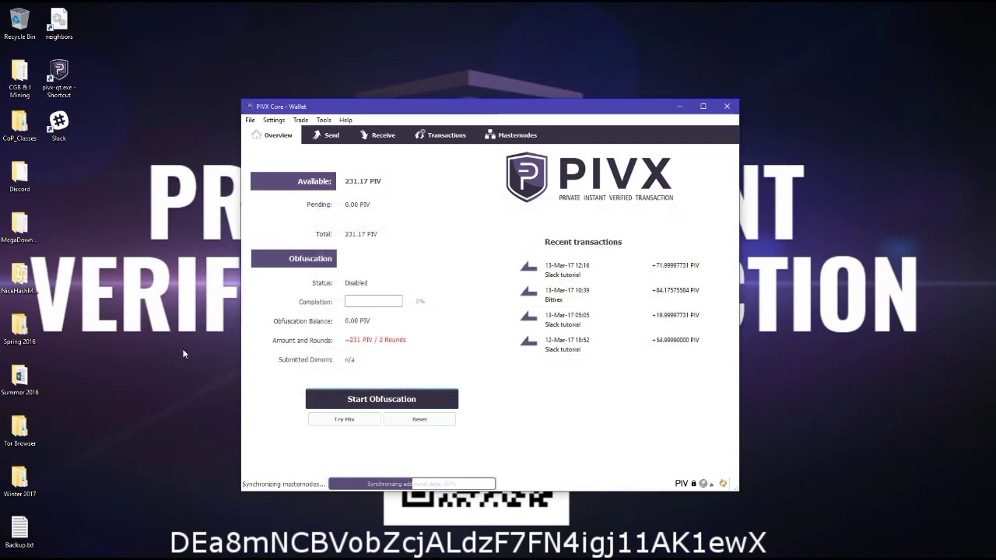
- Delete the two private-key lines from Backup.txt and save it on closing
double_click(13, 536)
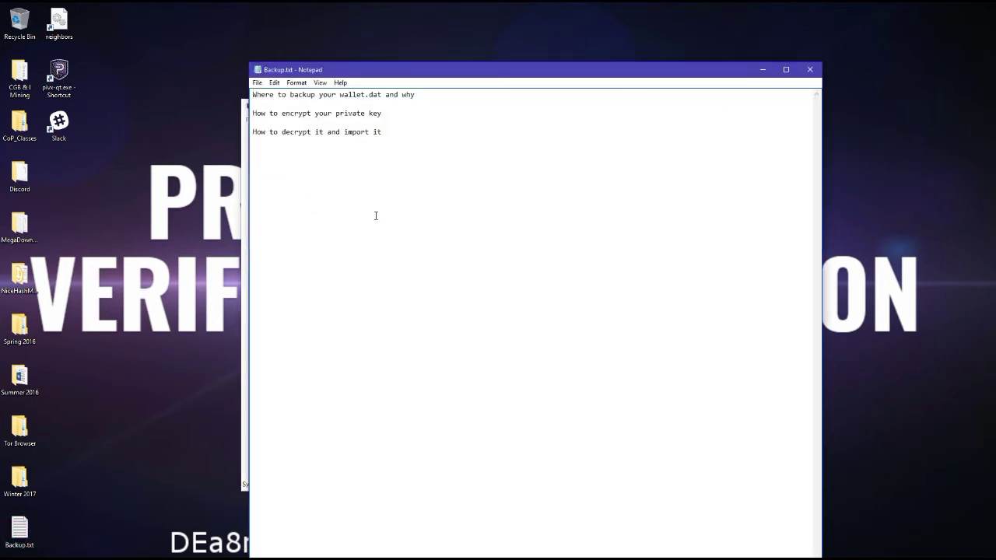
left_click_drag(382, 132, 249, 116)
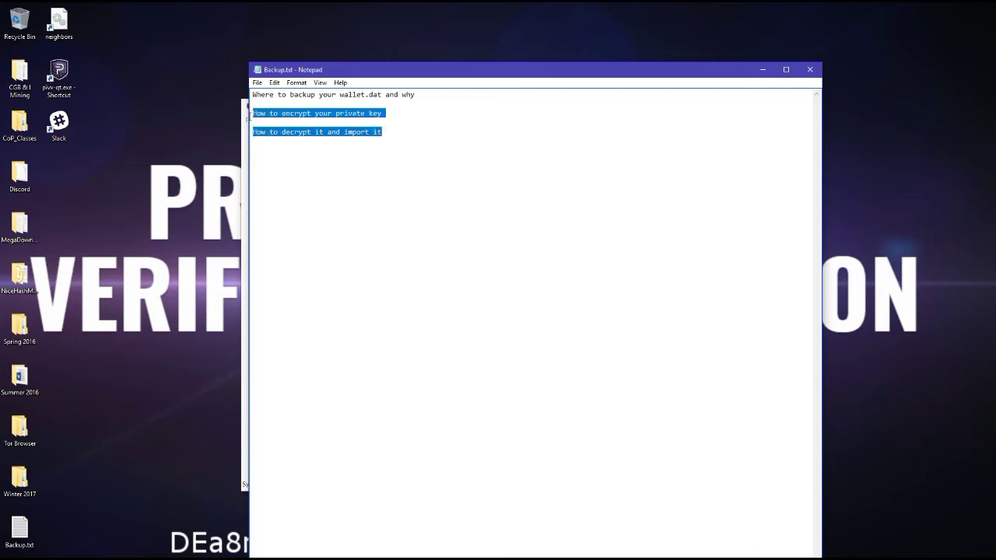
key("Delete")
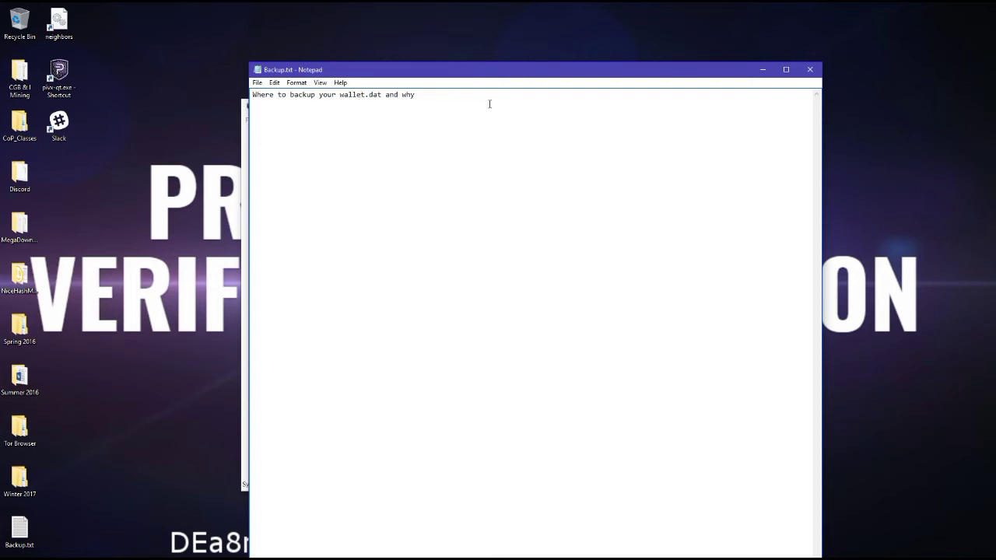
left_click(802, 71)
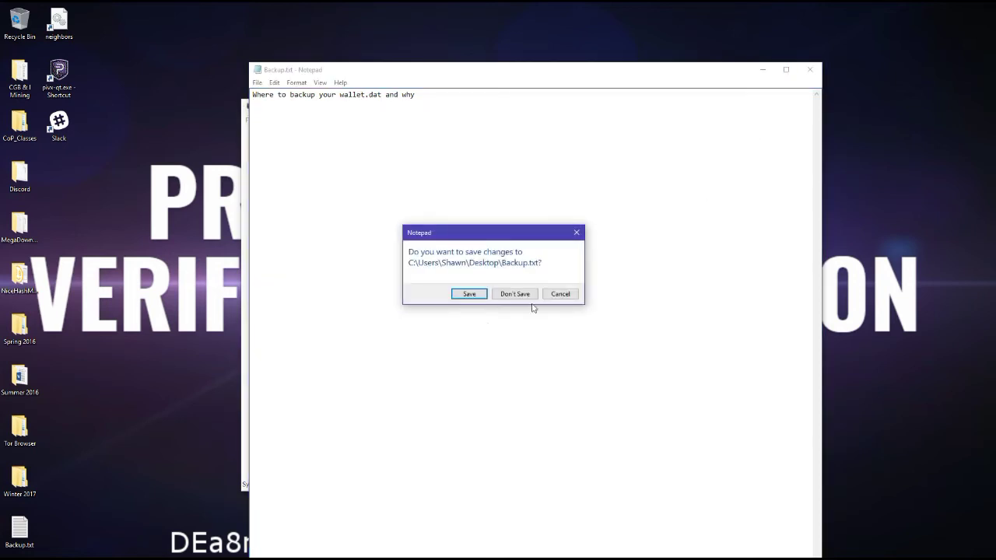
left_click(473, 293)
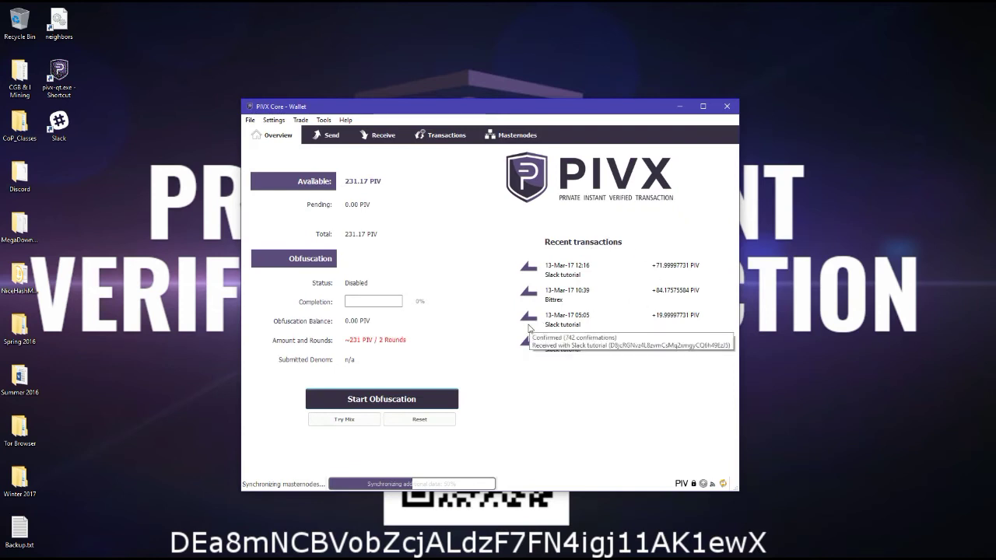
left_click_drag(564, 117, 568, 67)
- Open File Explorer at the %appdata%\PIVX data folder
left_click(192, 239)
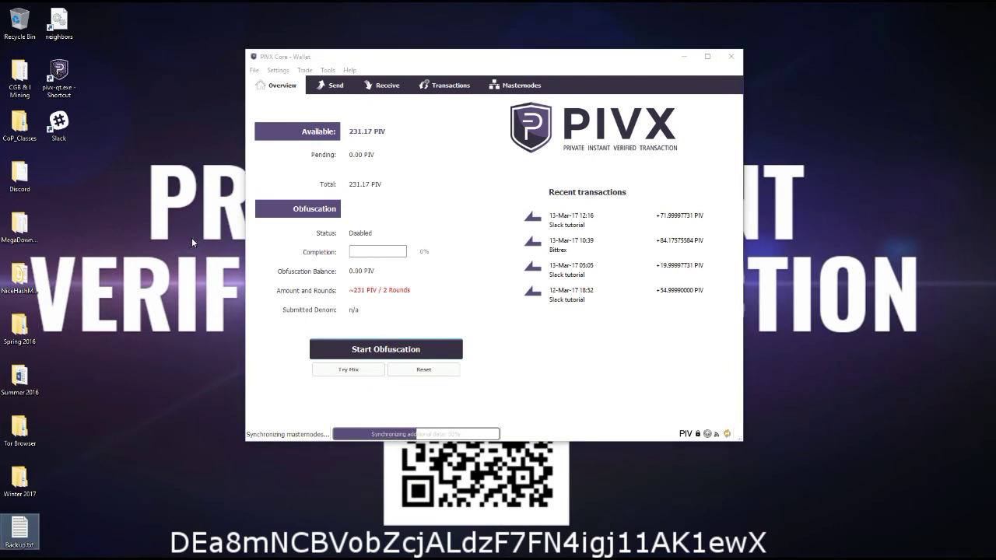
key("super")
type("expl")
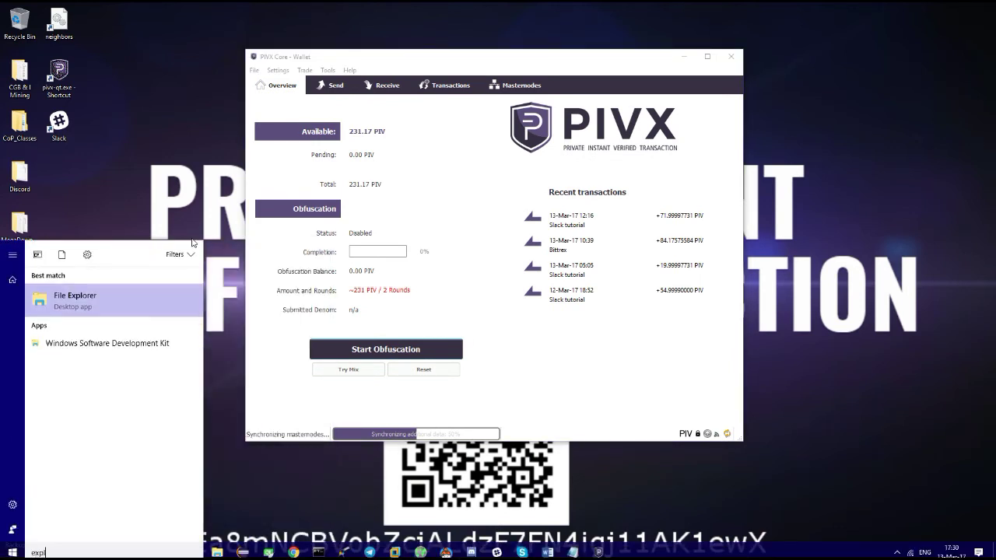
key("Return")
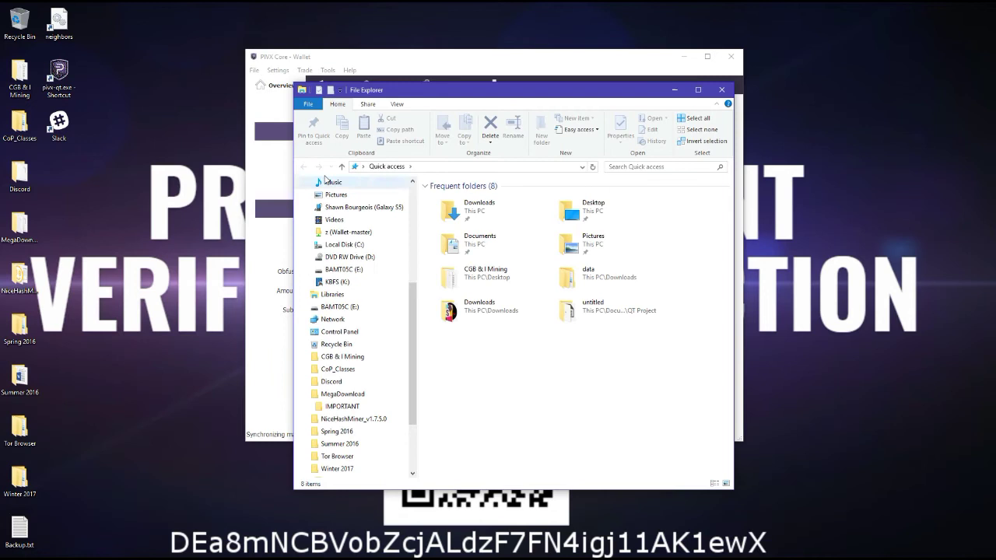
left_click(436, 167)
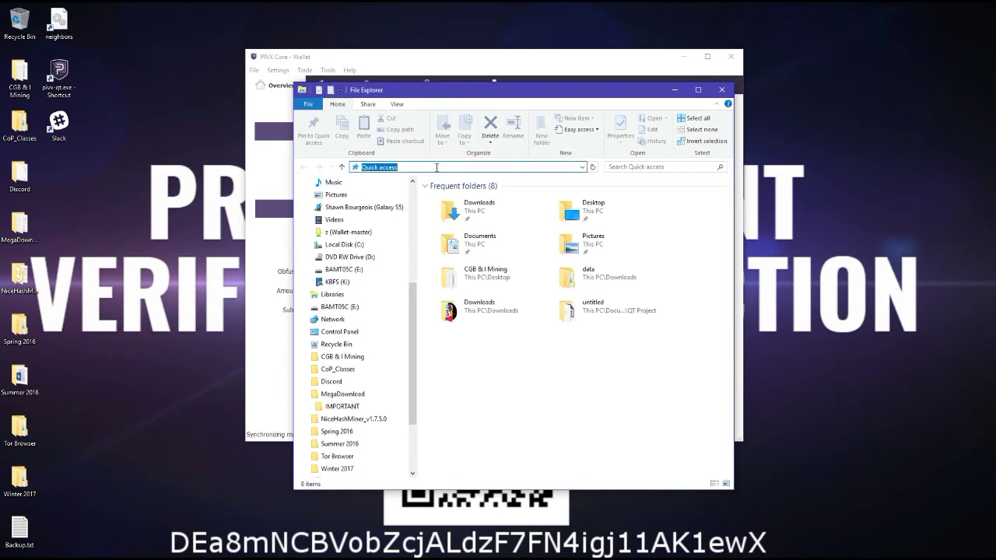
type("%%")
type("app")
type("data")
type("\\")
type("PIVX")
key("Return")
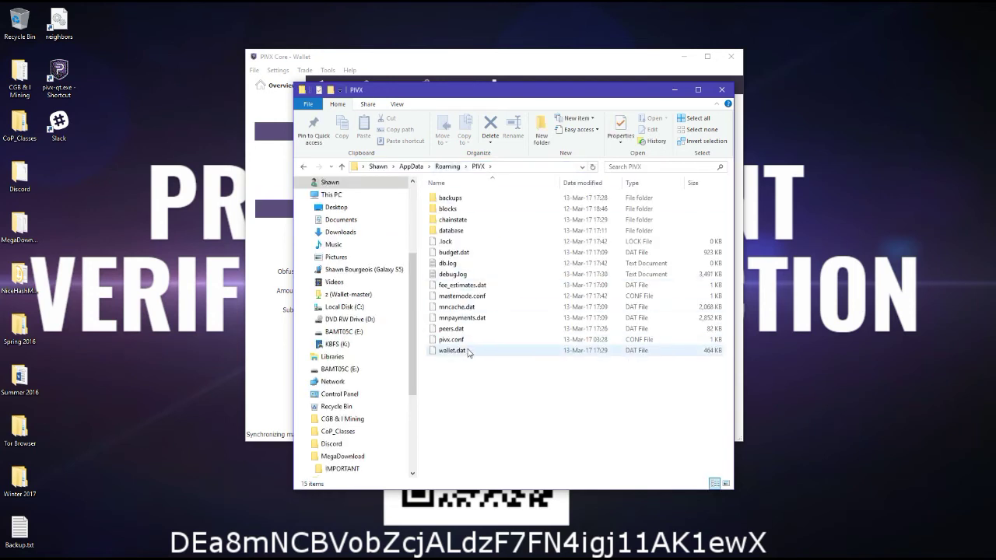
- Paste a copy of wallet.dat from the PIVX folder onto the desktop
left_click(467, 351)
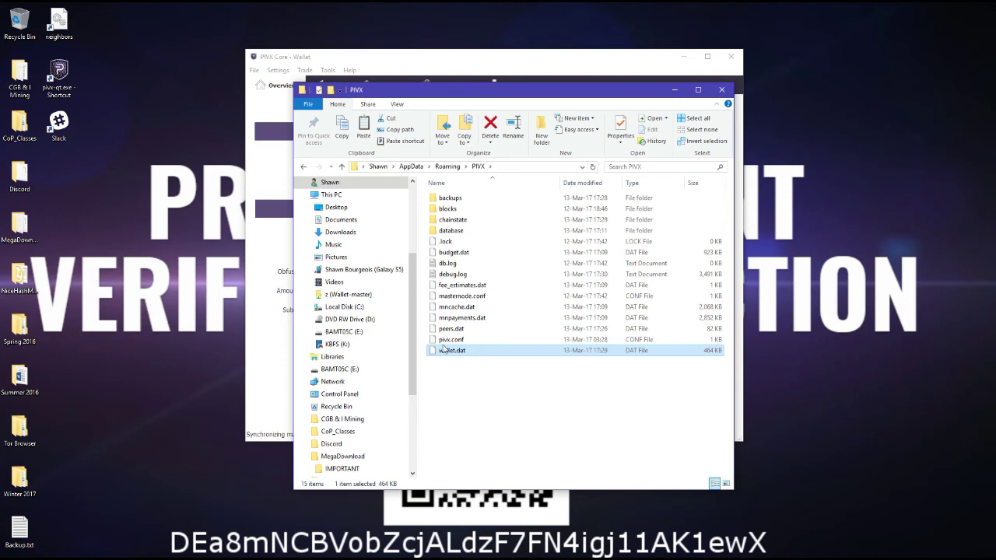
left_click(64, 173)
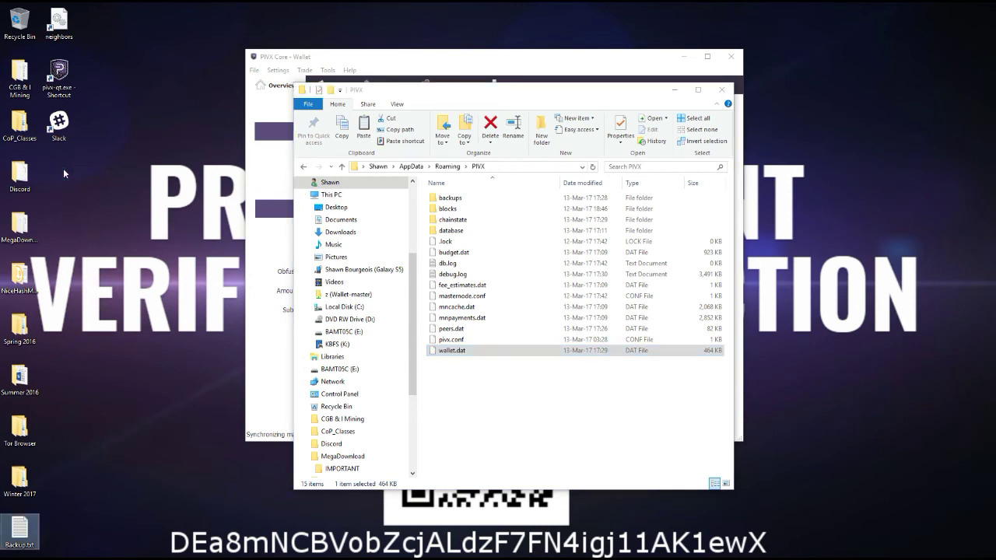
key("ctrl+v")
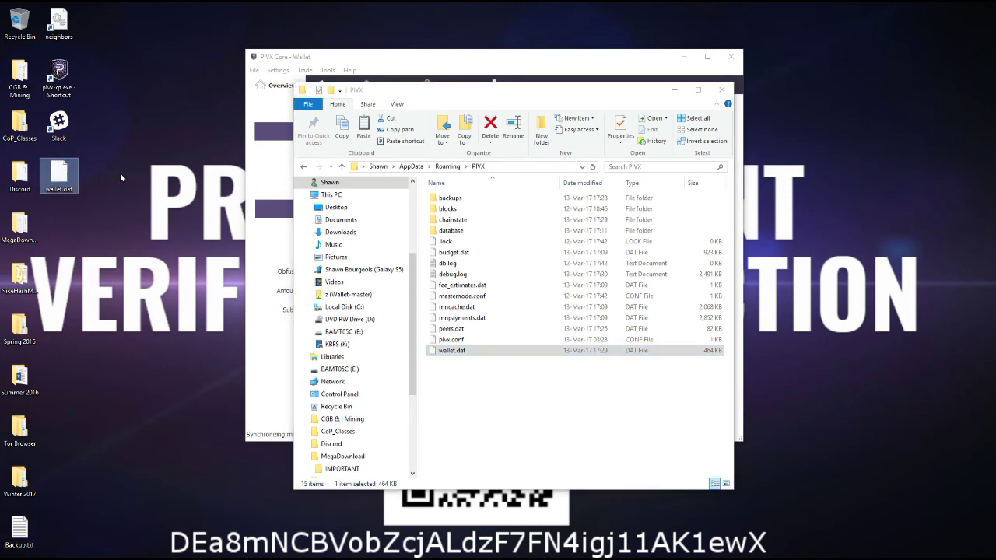
left_click(121, 178)
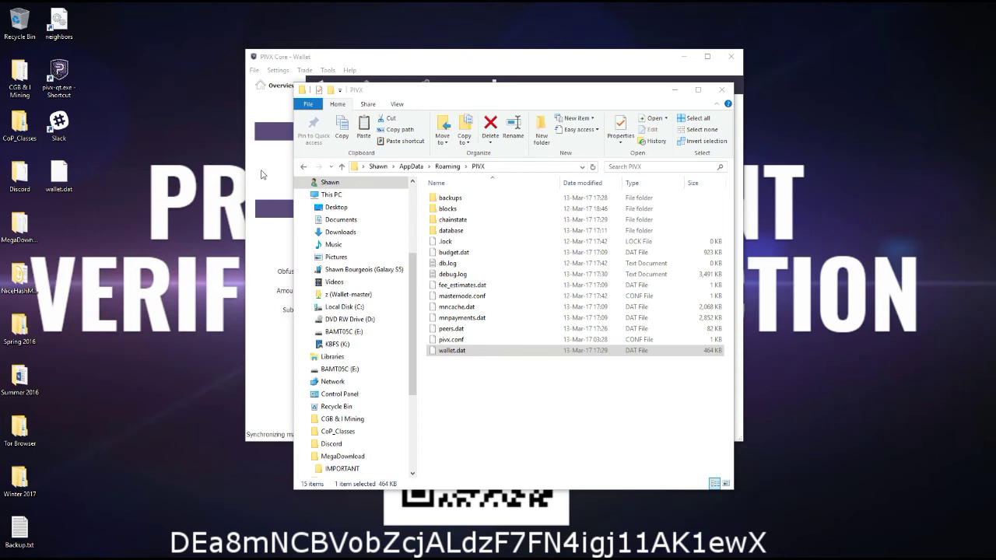
left_click(675, 91)
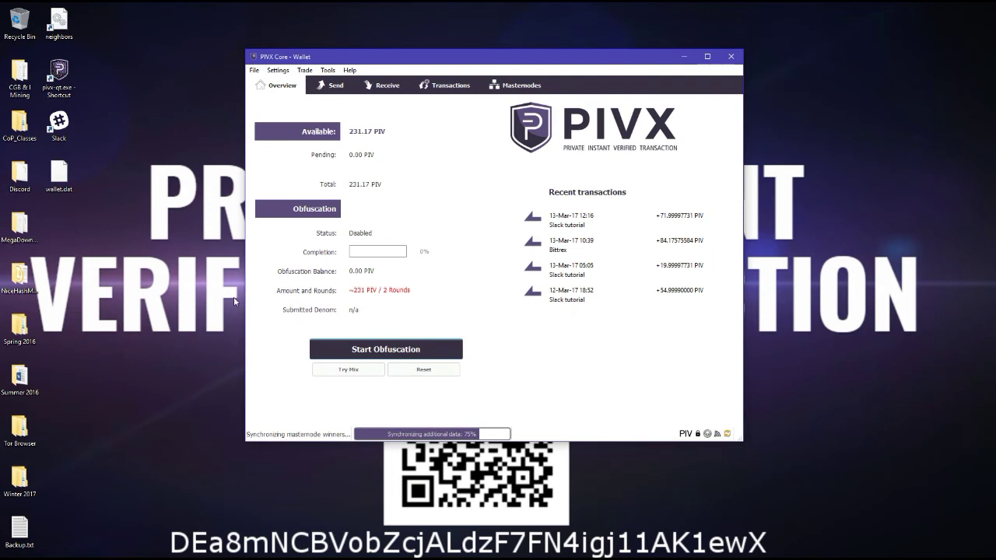
- Pack the desktop wallet.dat into a password-protected wallet.7z archive with 7-Zip
left_click(58, 176)
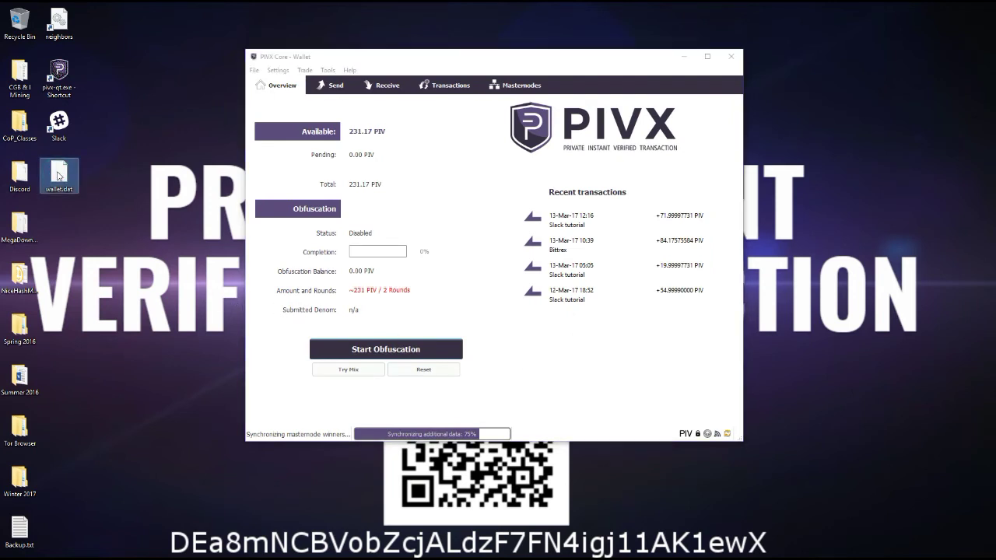
right_click(58, 176)
mouse_move(81, 192)
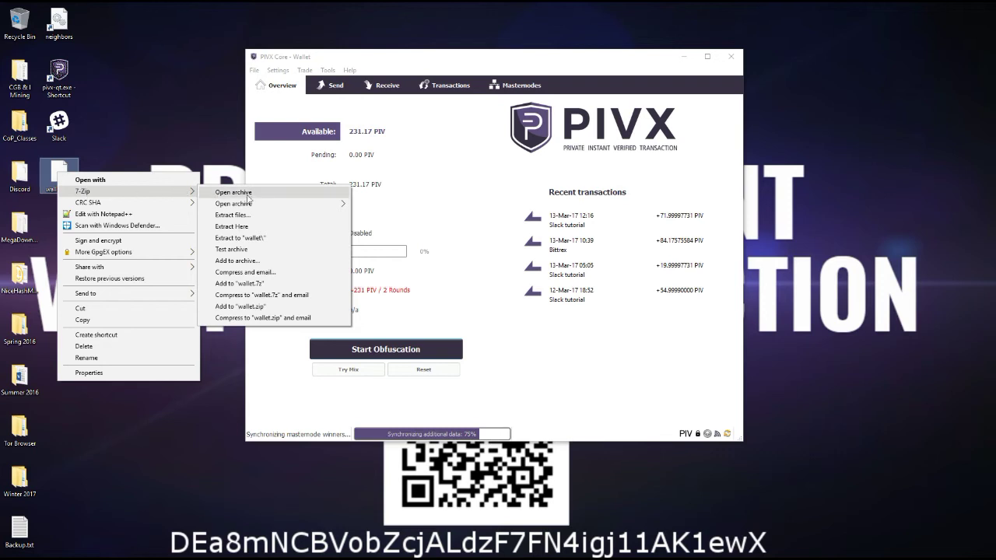
left_click(262, 261)
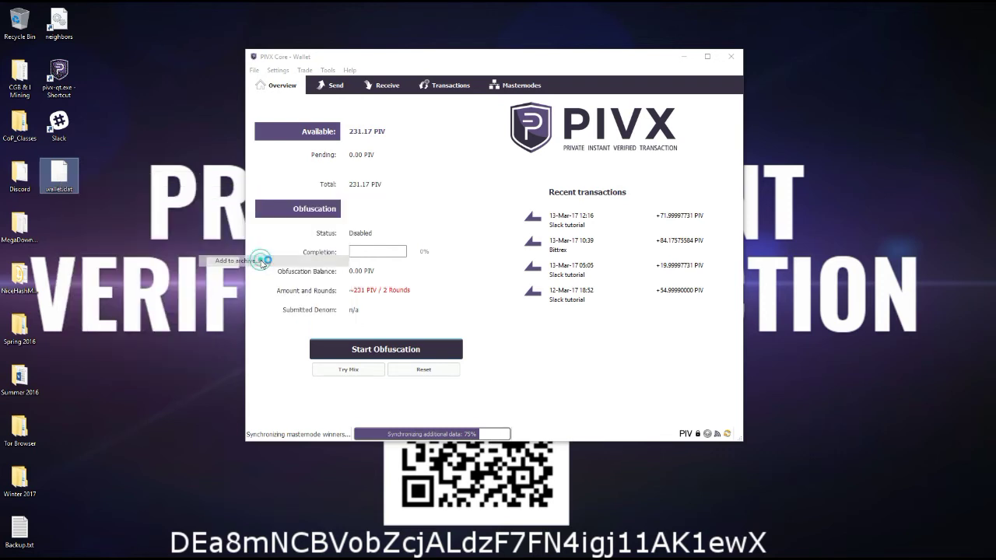
left_click(531, 287)
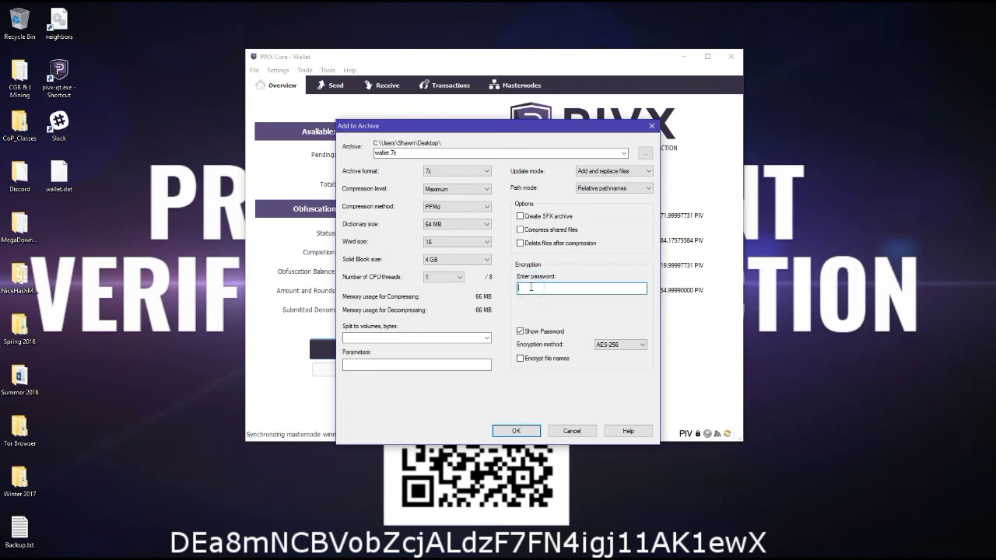
left_click(534, 433)
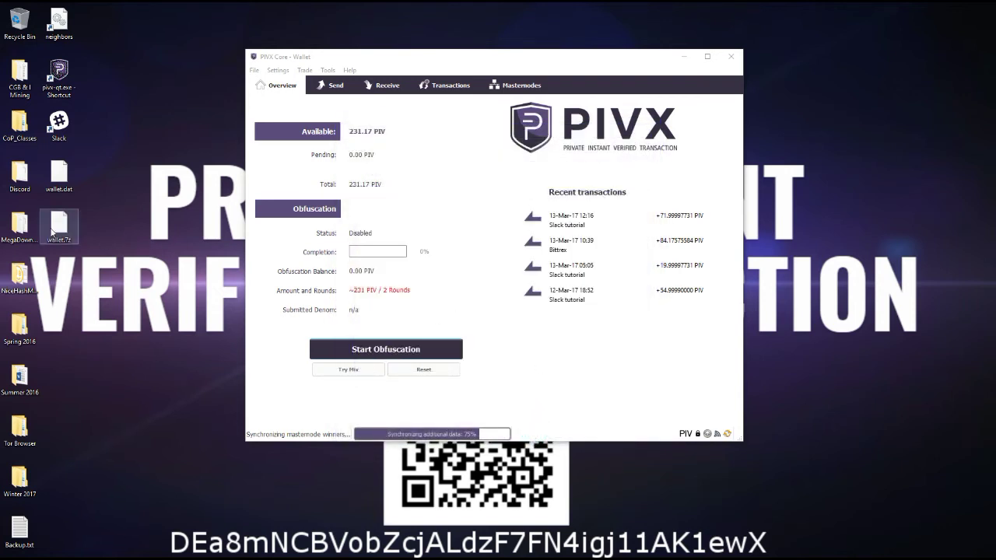
- Delete the unencrypted desktop wallet.dat and move wallet.7z into its spot
left_click(61, 188)
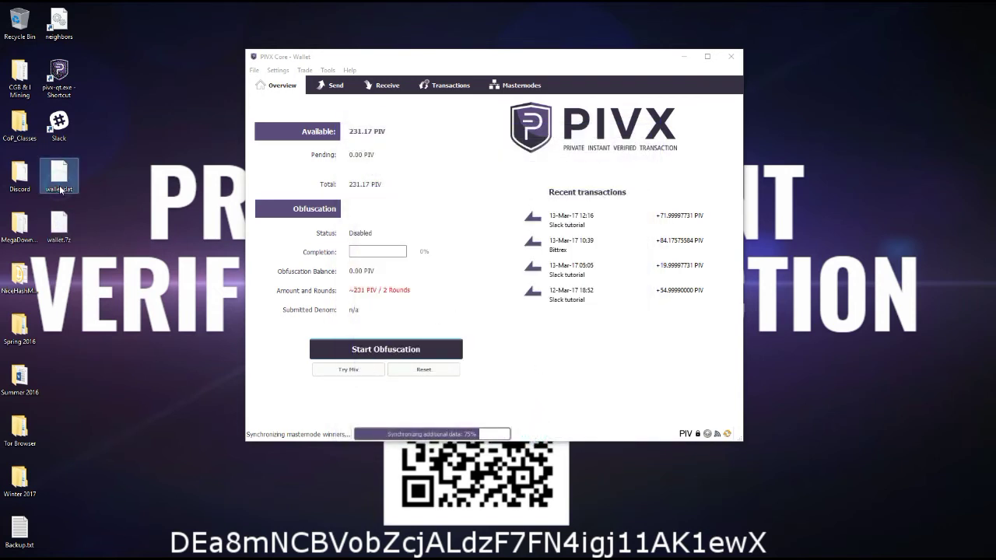
key("Delete")
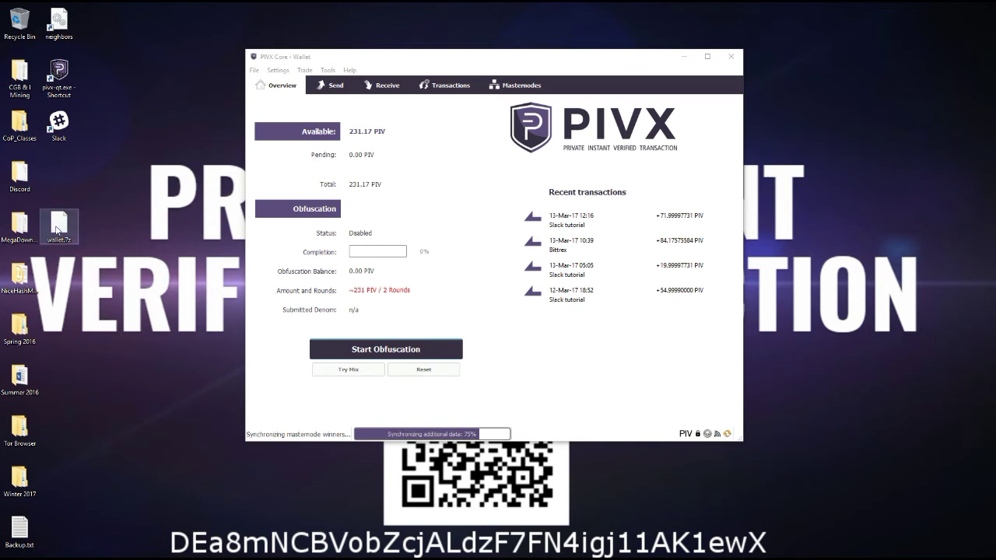
left_click_drag(58, 227, 60, 174)
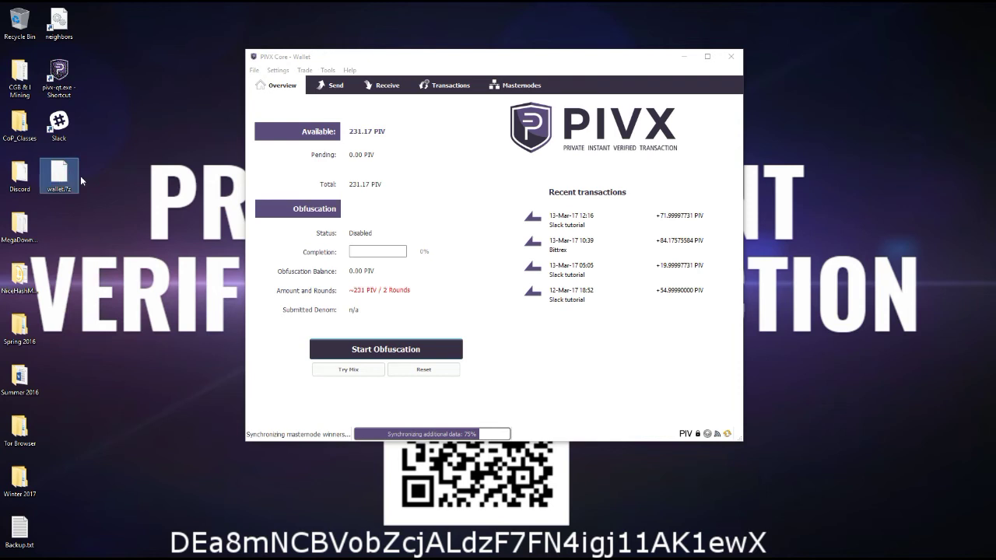
- Paste wallet.7z into the BAMT05C (E:) drive window and delete the desktop wallet.7z
mouse_move(217, 552)
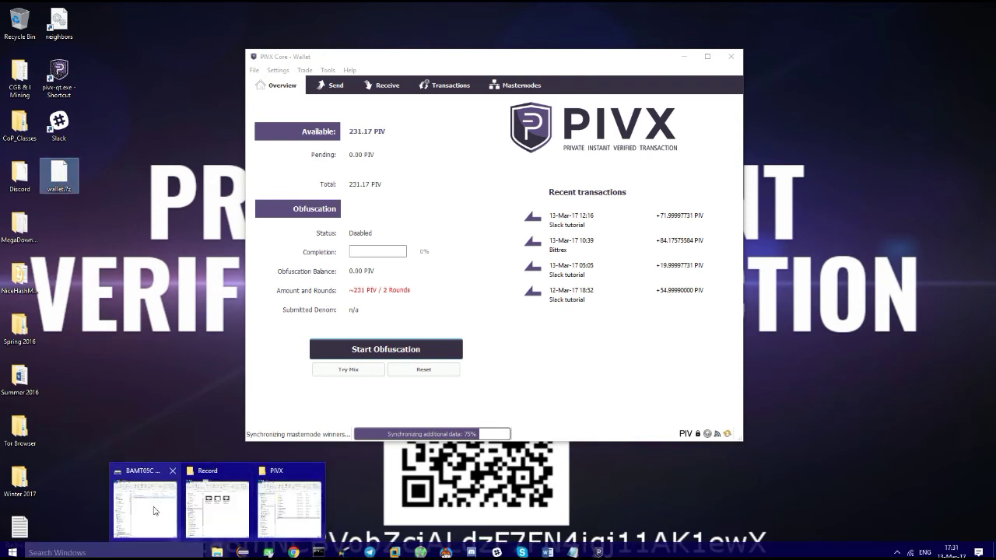
left_click(153, 511)
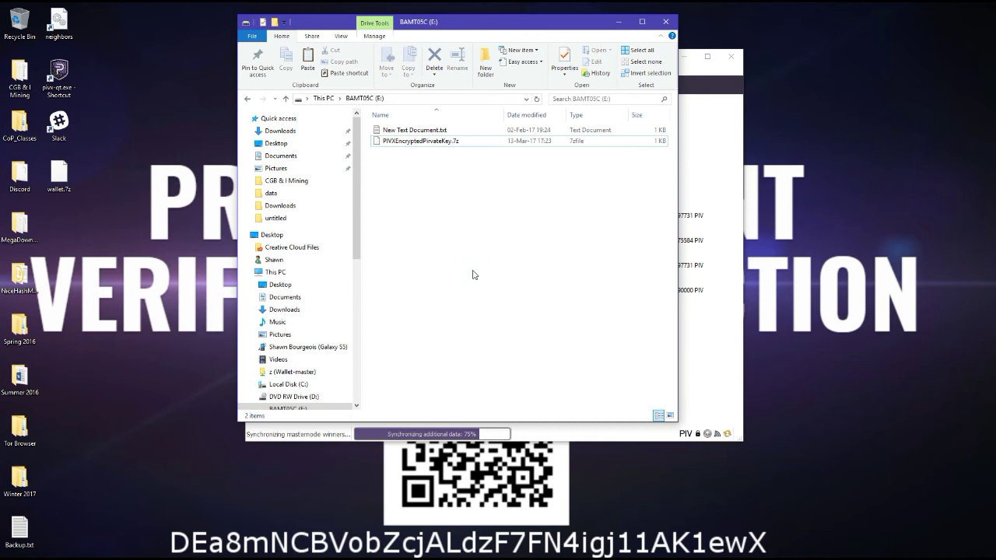
key("ctrl+v")
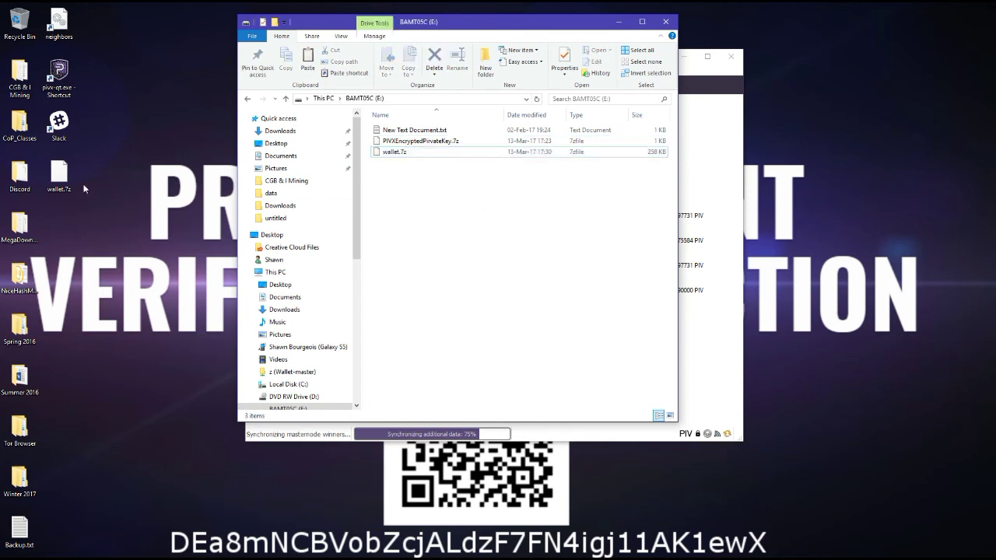
left_click(67, 180)
key("Delete")
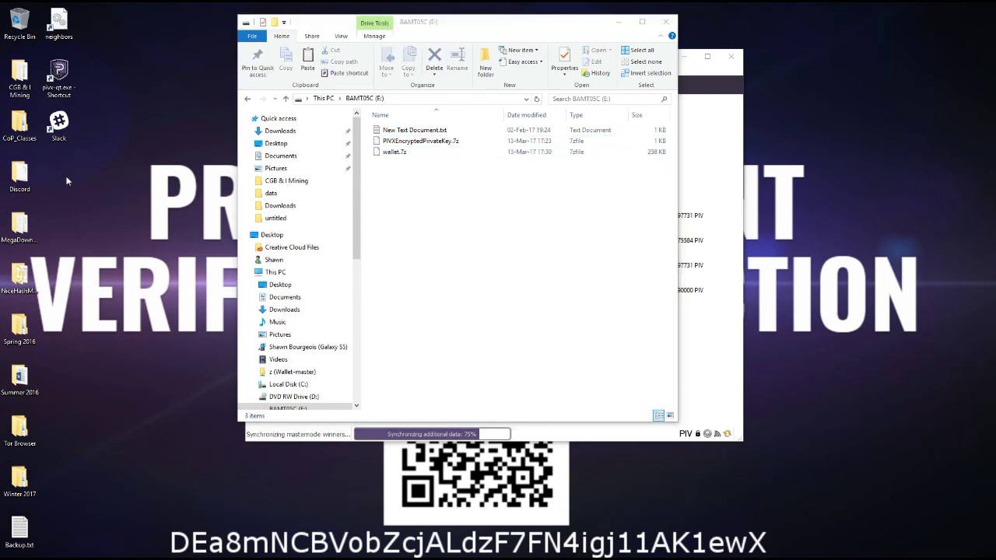
left_click(495, 207)
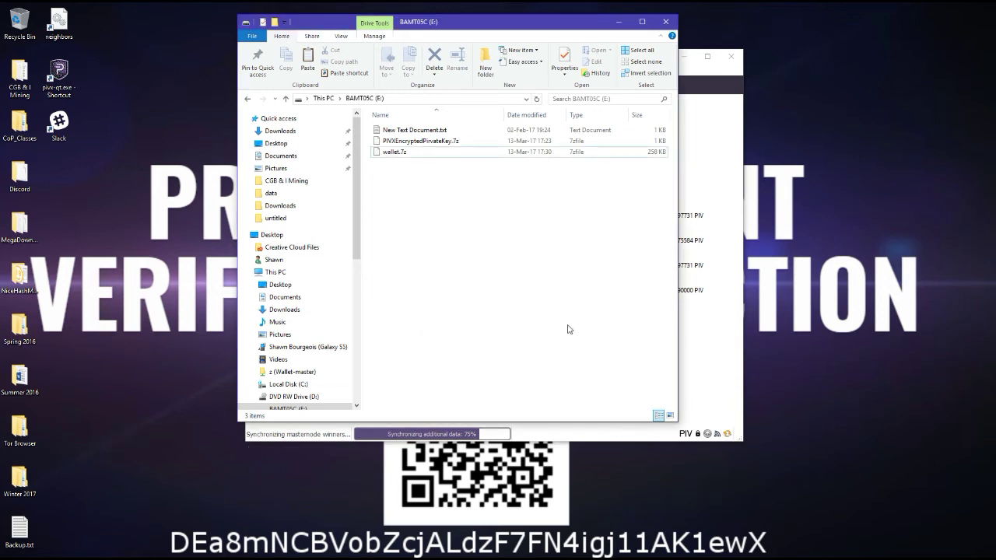
- Close the PIVX Core Wallet window and let it finish shutting down
left_click(698, 357)
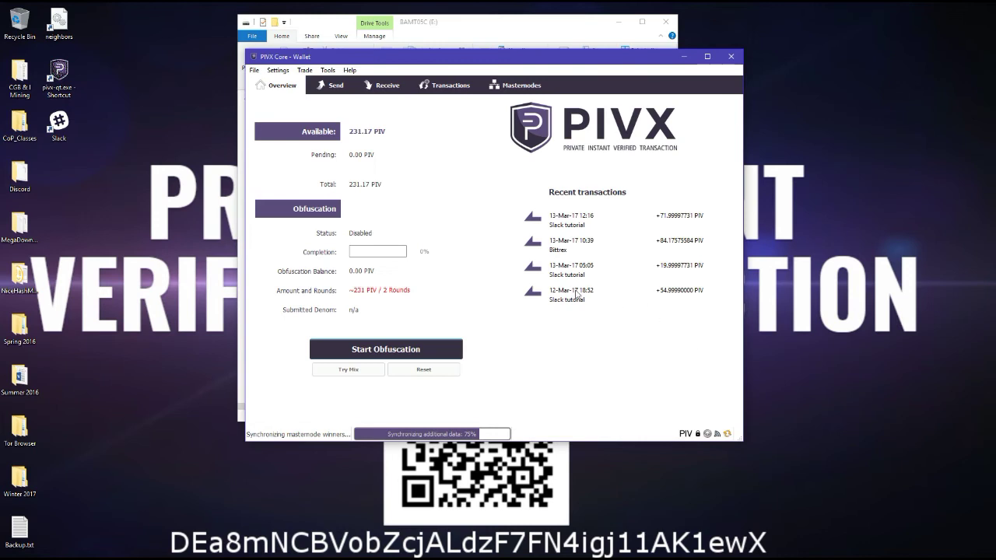
mouse_move(577, 295)
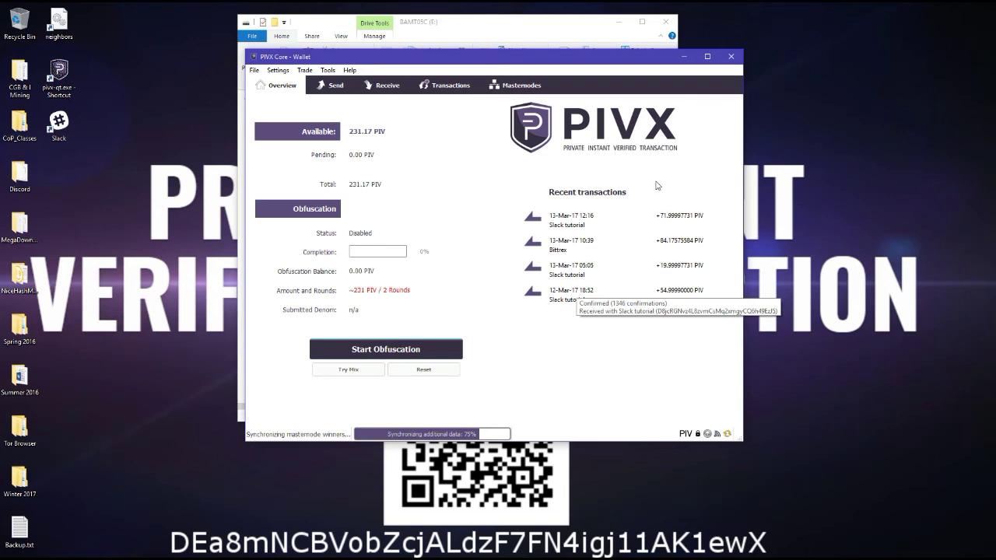
left_click(731, 57)
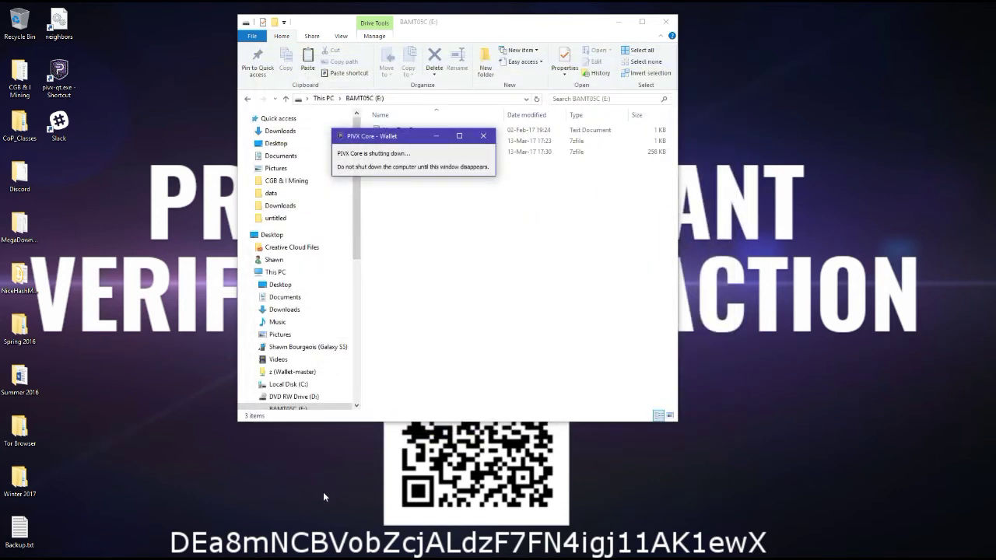
mouse_move(219, 554)
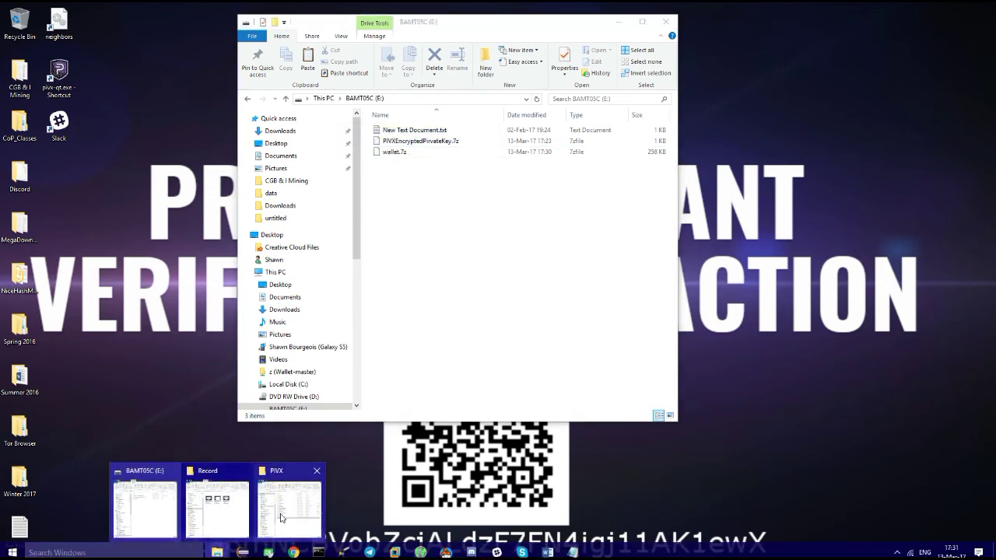
- Delete wallet.dat in the PIVX data folder window, then close that window
left_click(290, 498)
left_click(464, 383)
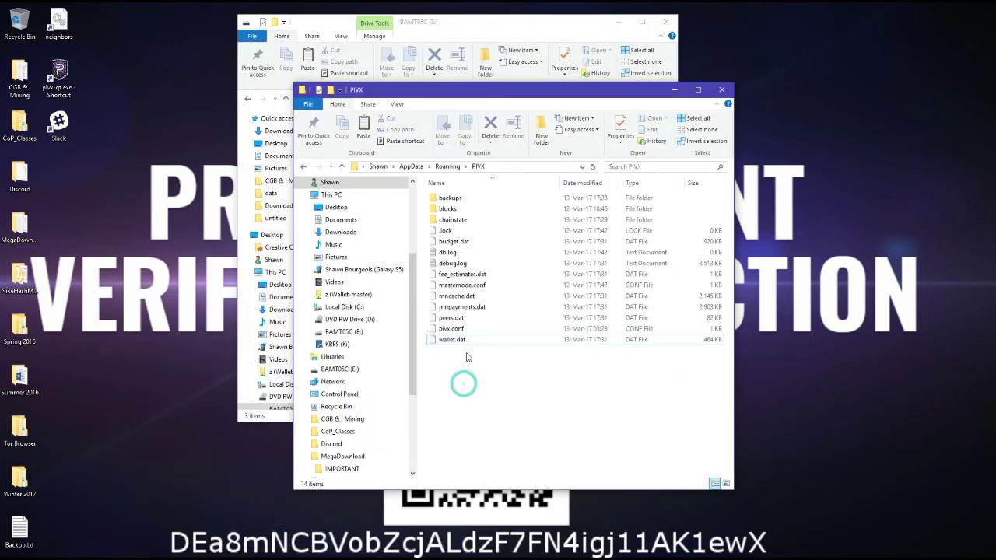
left_click(466, 342)
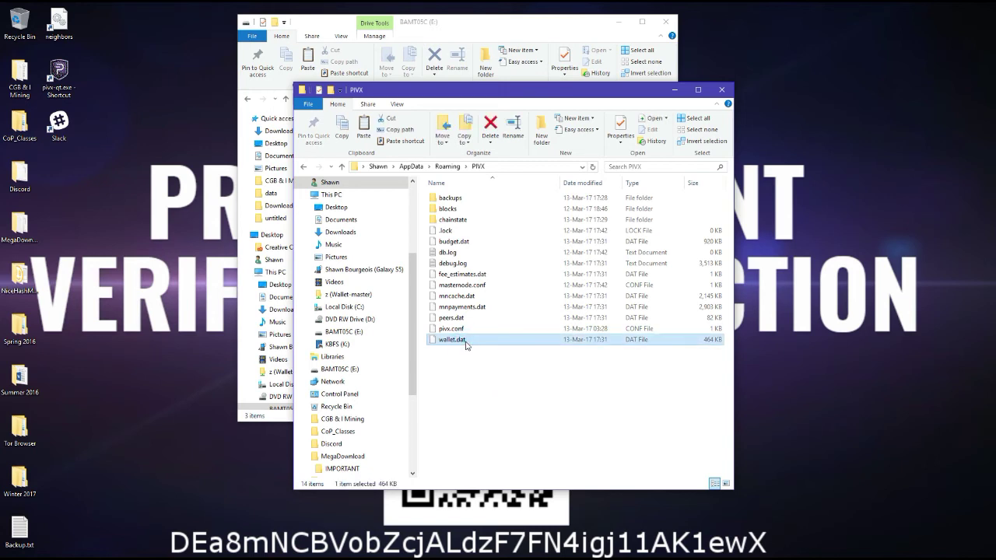
key("Delete")
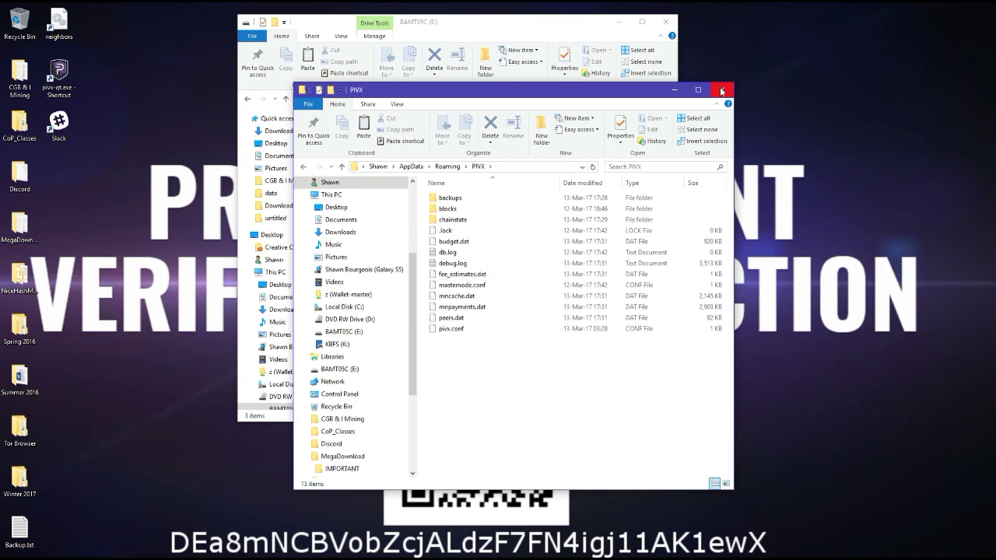
left_click(721, 91)
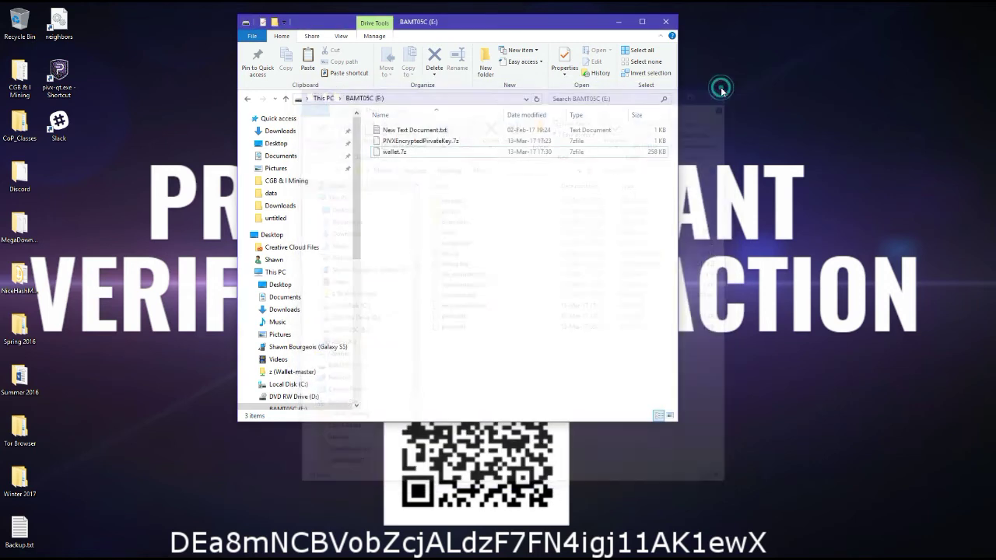
- Select wallet.7z on the drive, then accept rebuilding the corrupted block database
left_click(412, 154)
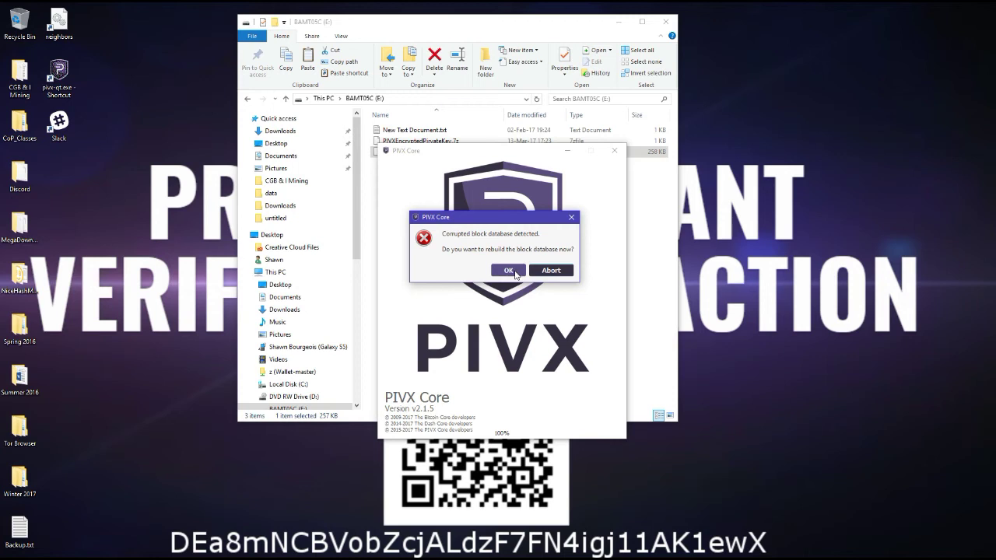
left_click(510, 270)
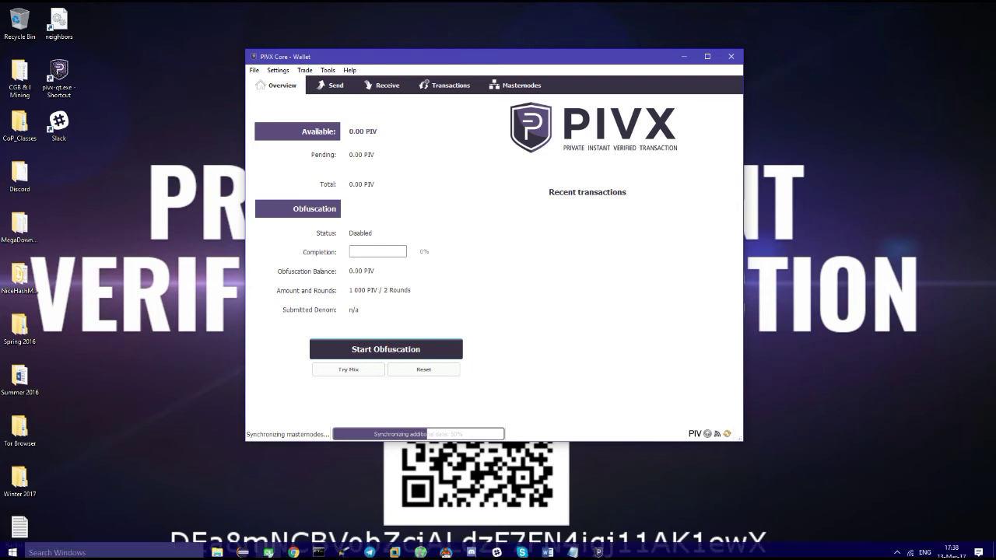
- Open the data folder in Downloads, select its blocks and chainstate folders, and close Explorer
left_click(217, 553)
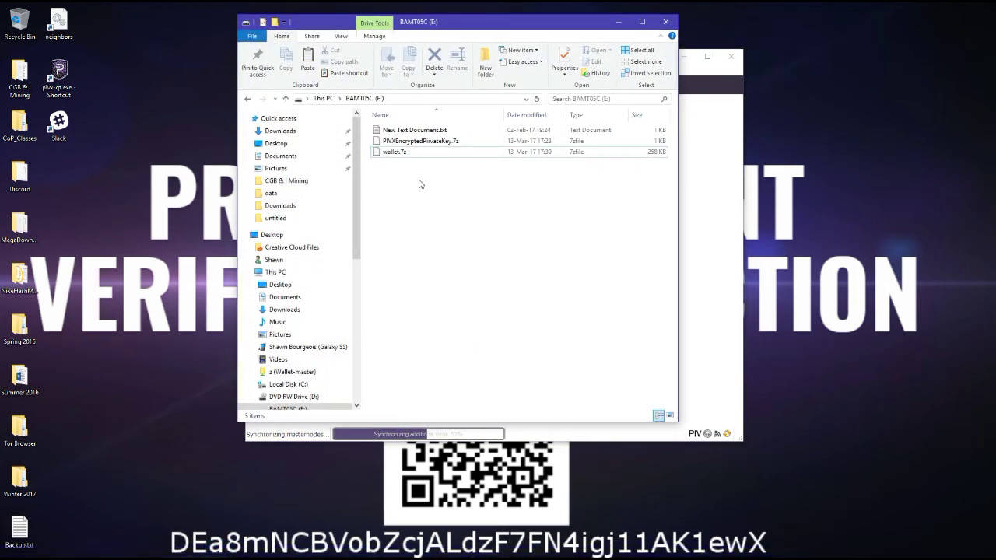
left_click(311, 132)
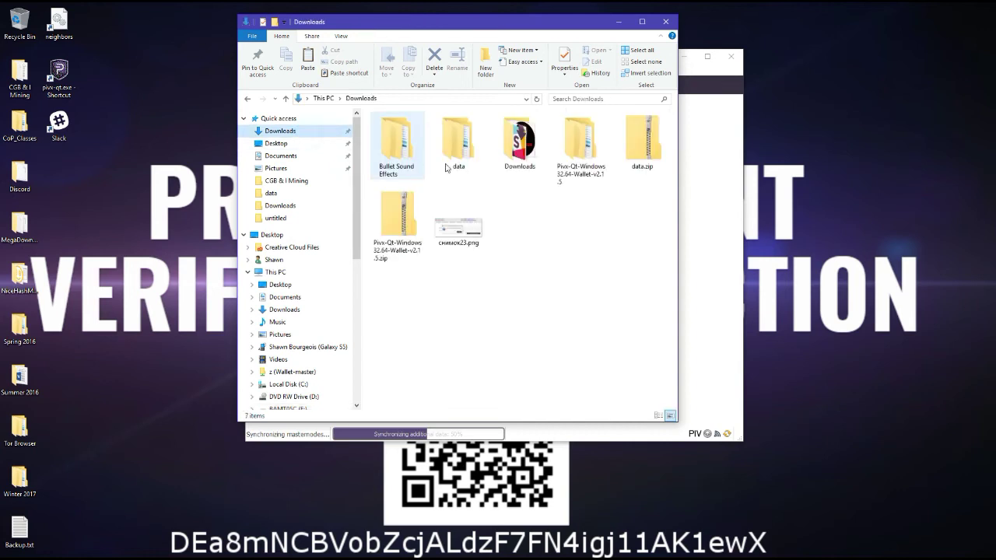
left_click(644, 154)
double_click(477, 148)
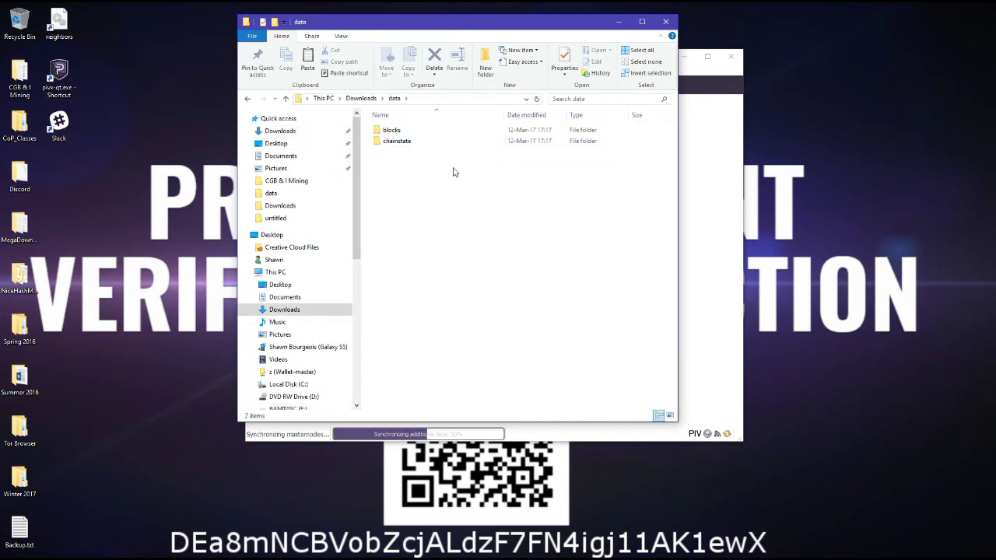
left_click_drag(402, 172, 393, 129)
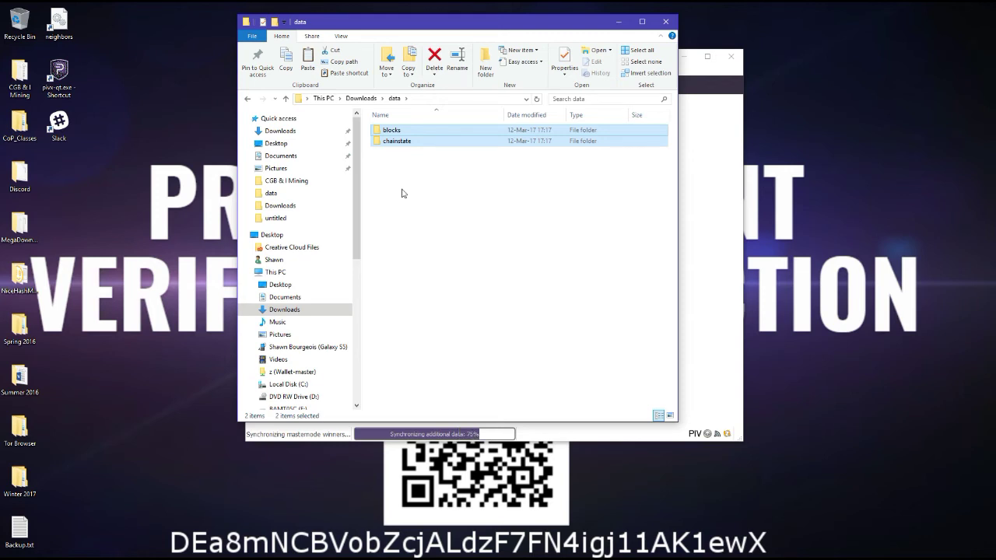
key("alt+F4")
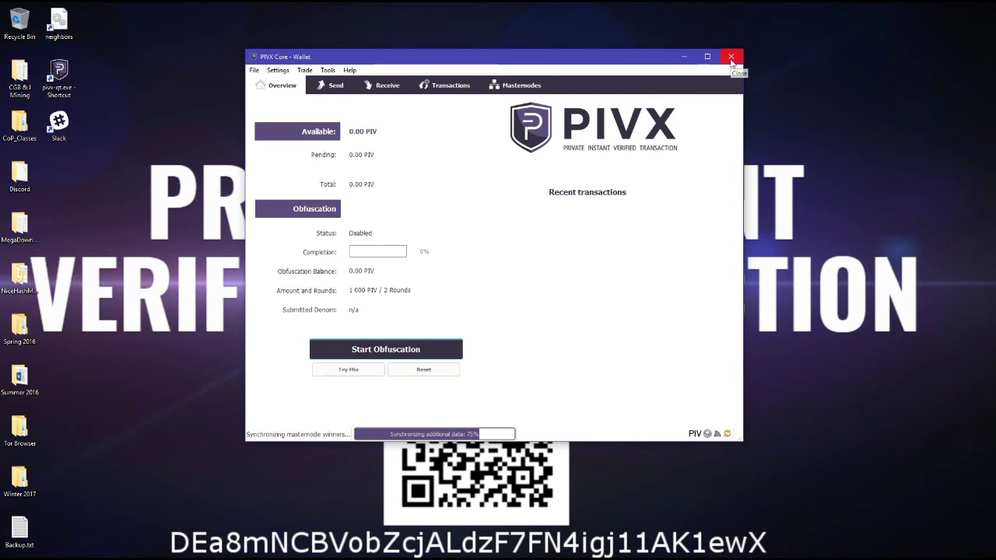
- Shut down PIVX Core, open BAMT05C (E:) in Explorer, and open PIVXEncryptedPrivateKey.7z
left_click(731, 57)
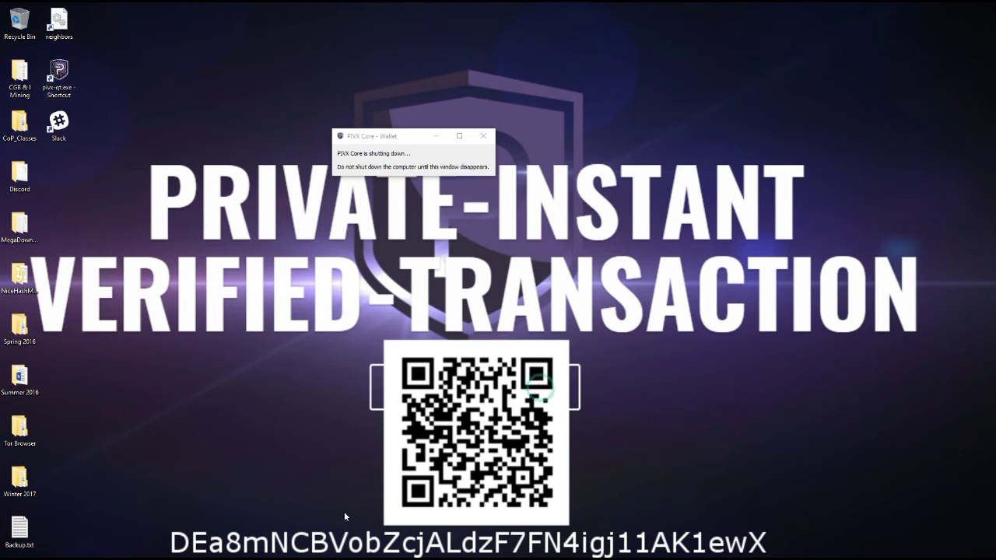
left_click(218, 553)
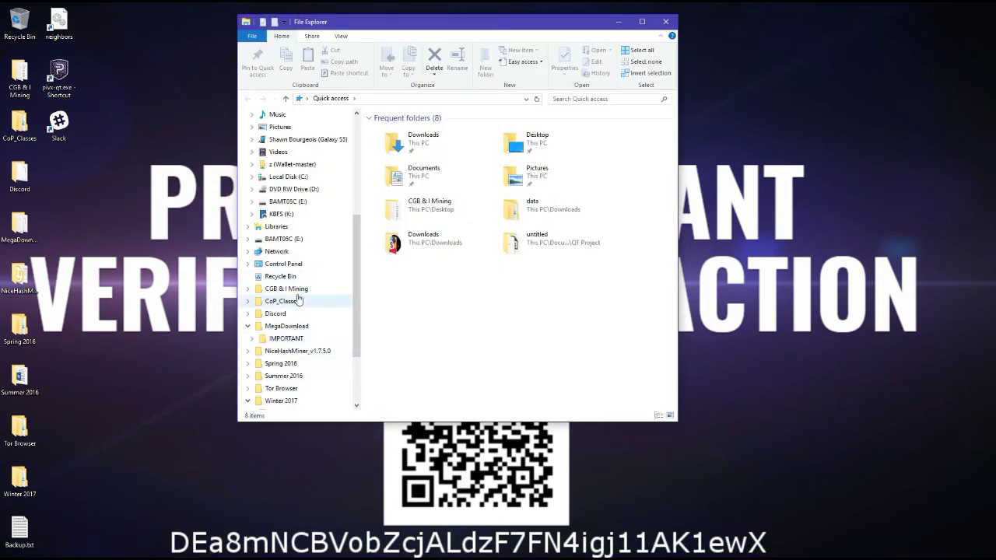
left_click(285, 239)
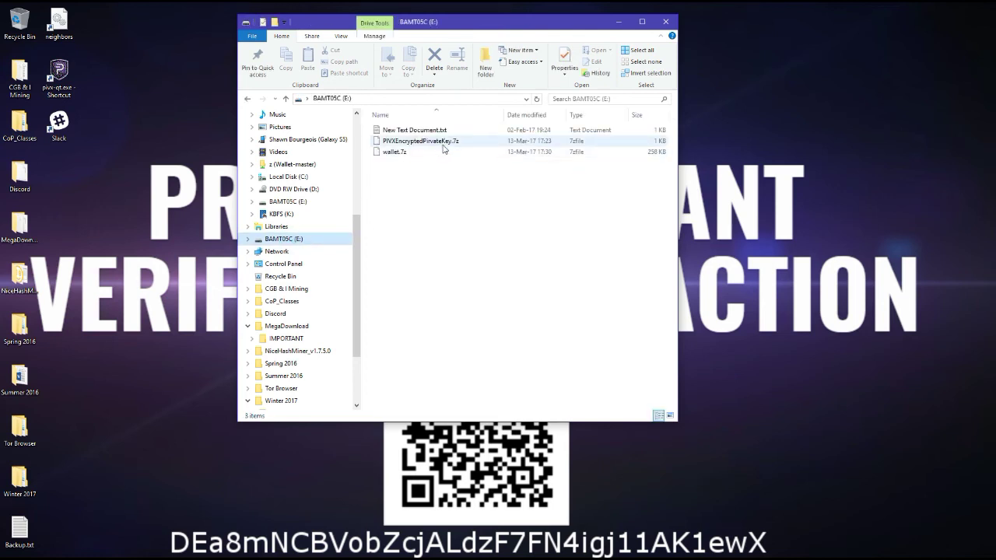
double_click(467, 141)
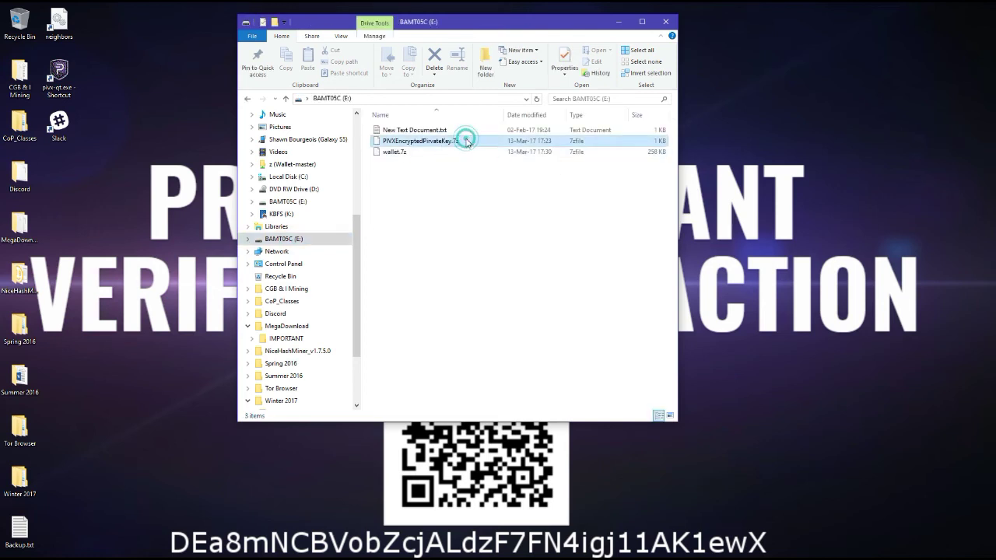
- Extract wallet.7z with 7-Zip, entering the archive password, to restore the 464 KB wallet.dat
right_click(440, 153)
mouse_move(509, 171)
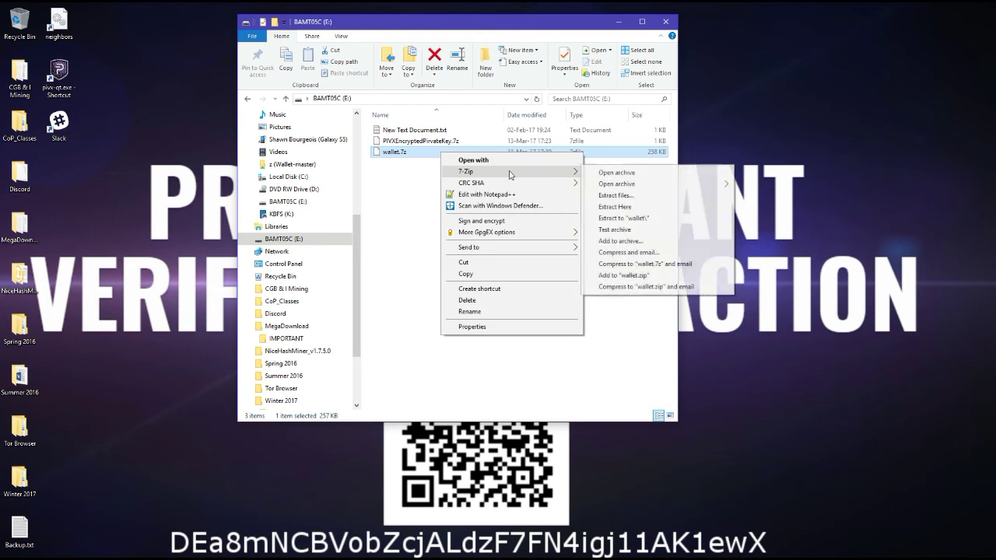
left_click(659, 206)
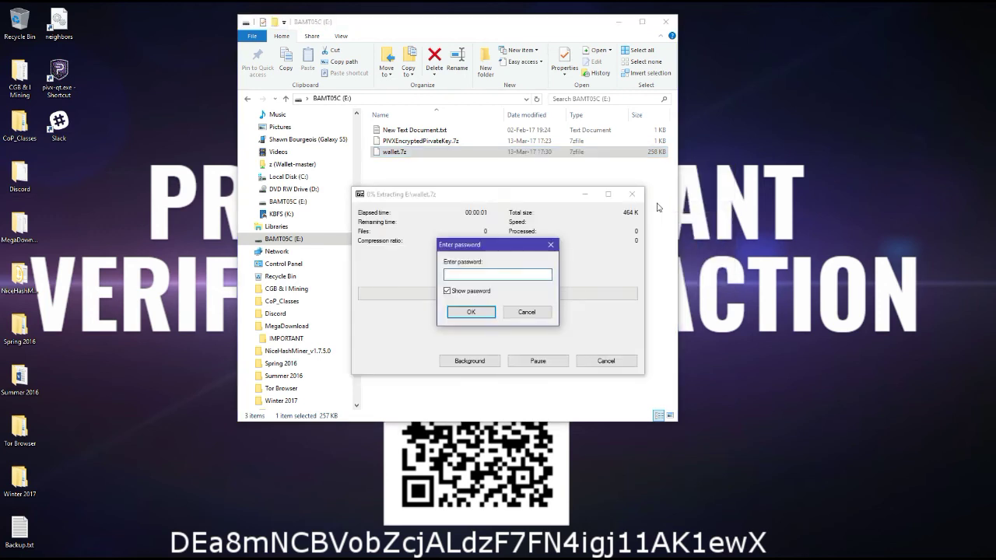
key("Return")
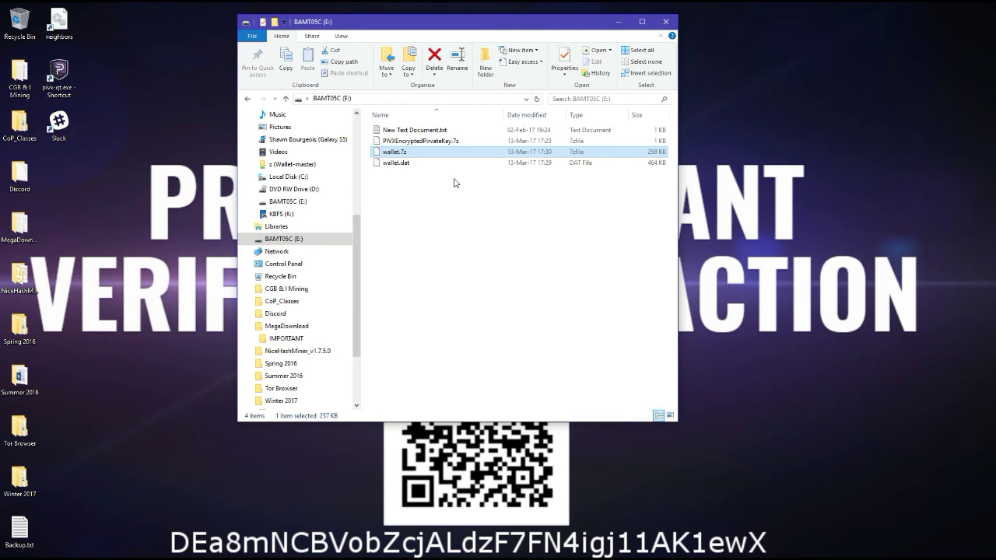
- Select the restored wallet.dat and start entering the AppData path in the address bar
left_click(448, 168)
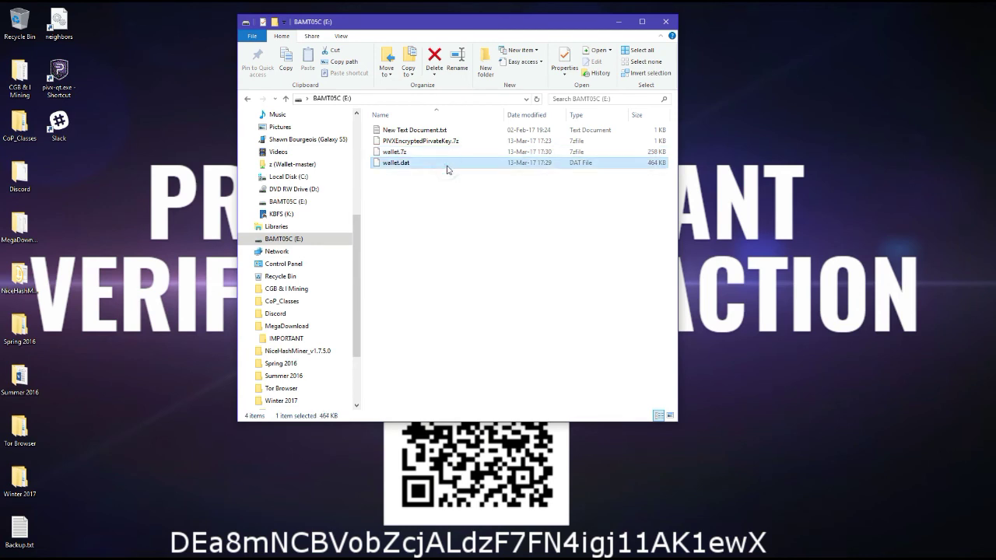
left_click(448, 99)
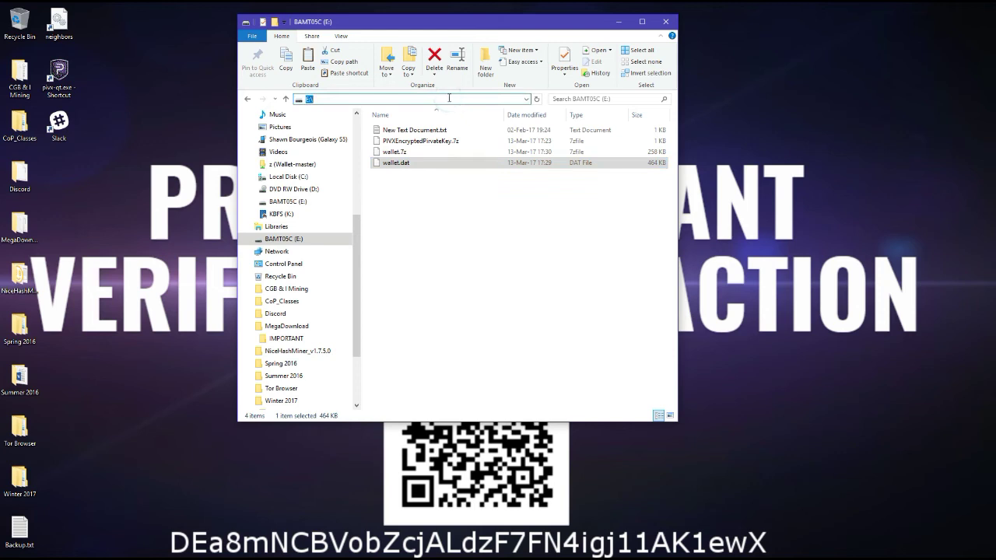
type("%a")
type("appd")
- In %appdata%\PIVX, swap the 664 KB wallet.dat for the restored 464 KB copy and close the window
type("pi")
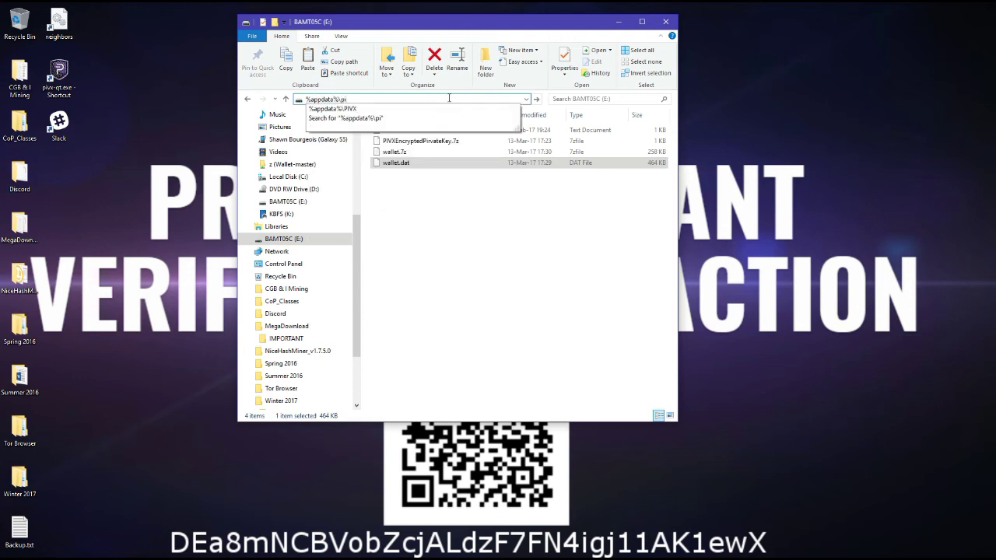
key("Return")
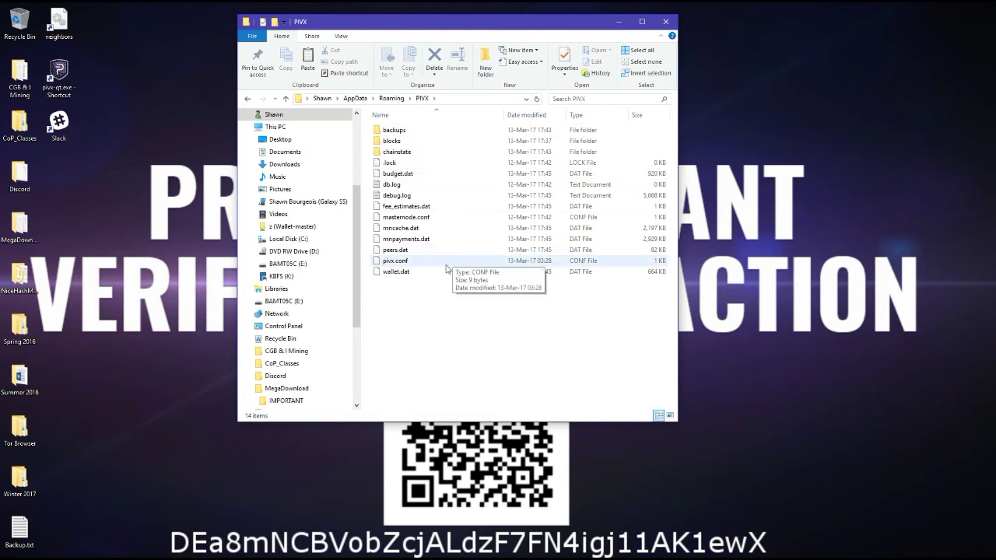
left_click(438, 275)
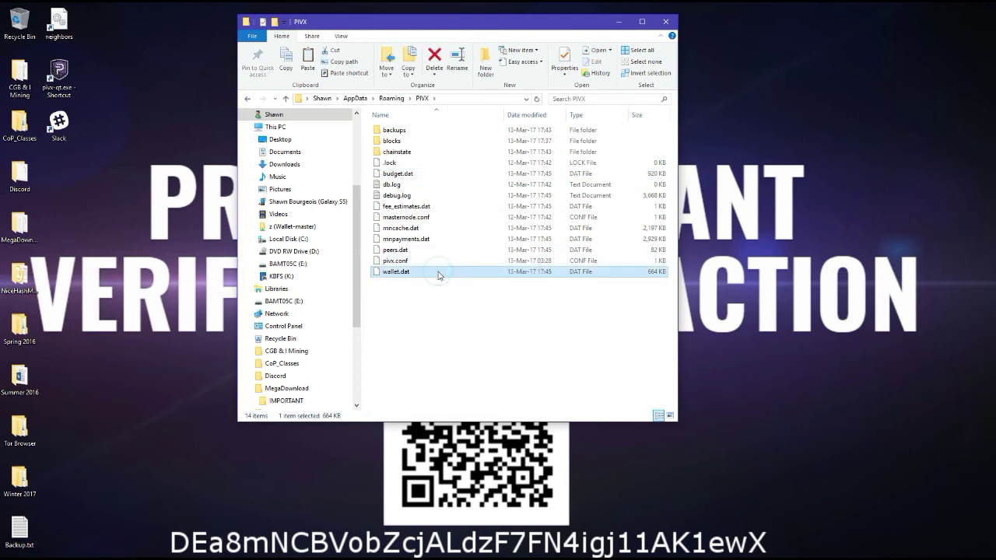
key("Delete")
key("ctrl+v")
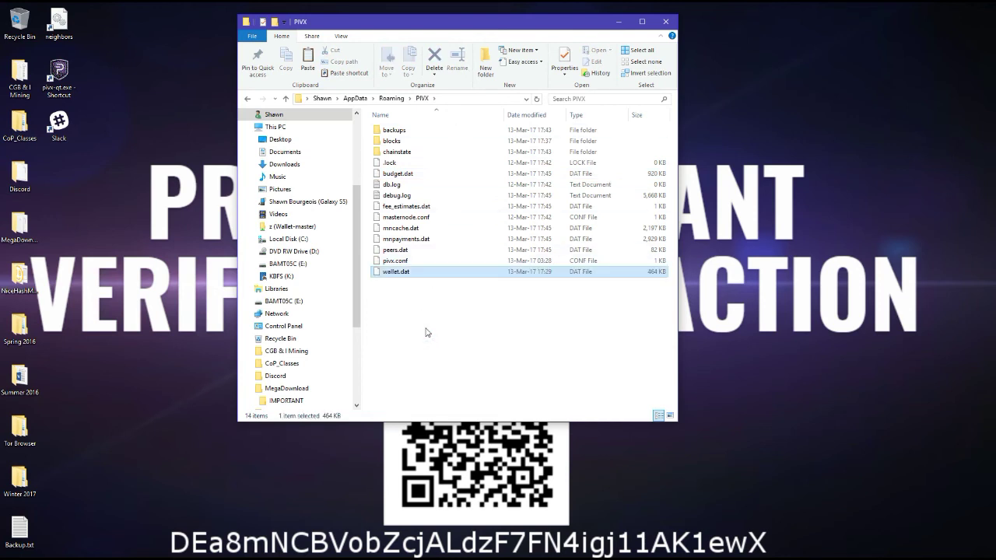
left_click(665, 21)
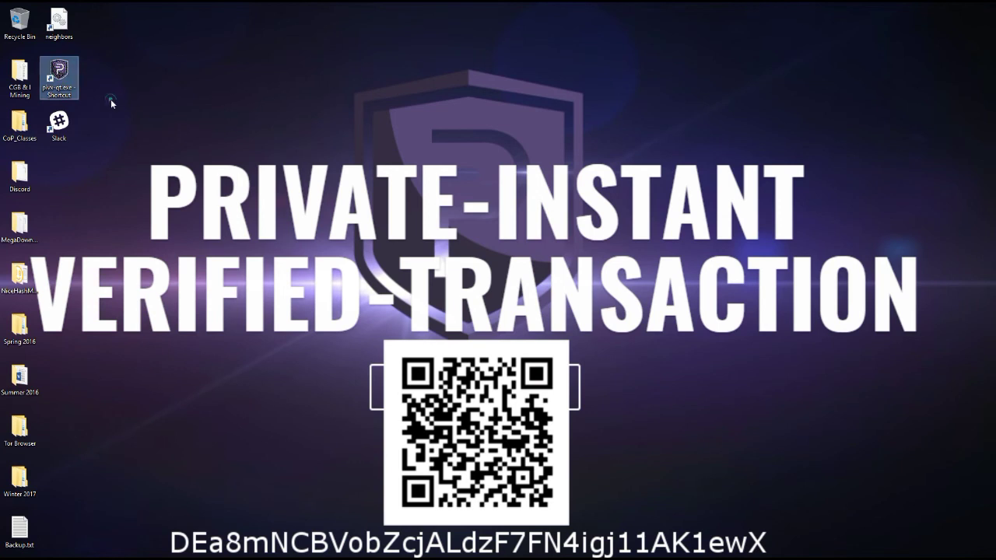
- Launch PIVX Core Wallet from the pivx-qt.exe shortcut and bring up the Unlock wallet prompt
left_click(71, 83)
double_click(71, 83)
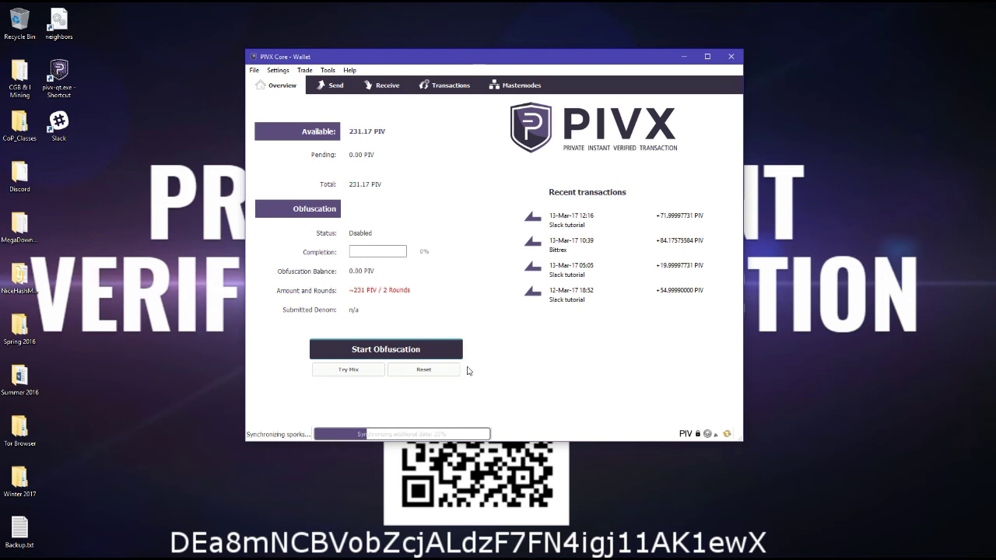
left_click(278, 70)
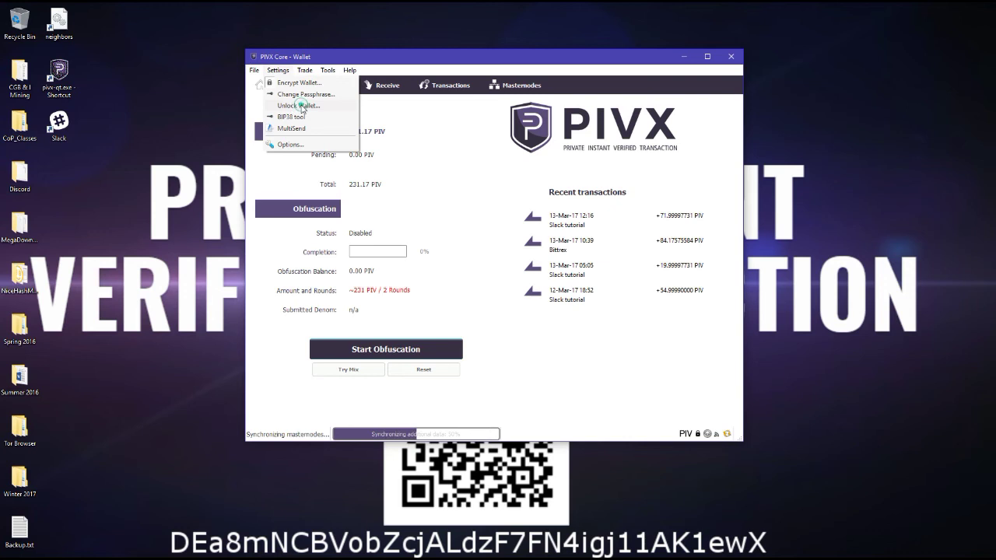
left_click(296, 106)
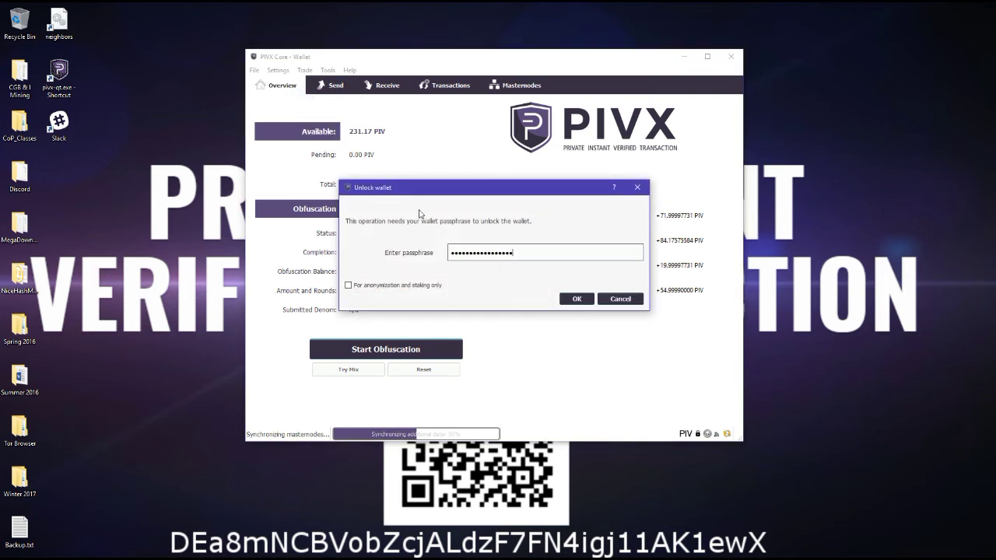
- Enter the wallet passphrase and unlock for anonymization and staking only
type("a")
left_click(349, 285)
left_click(579, 300)
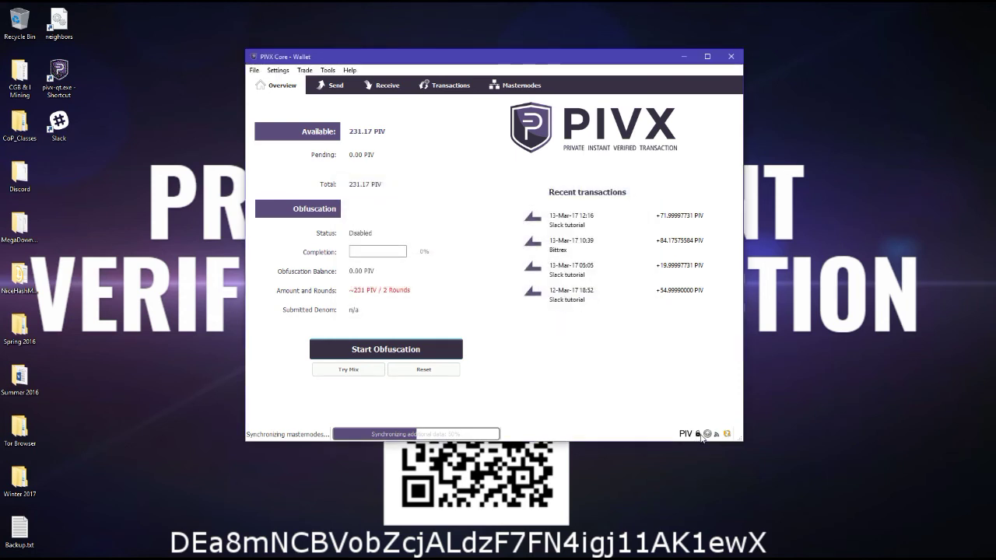
mouse_move(701, 436)
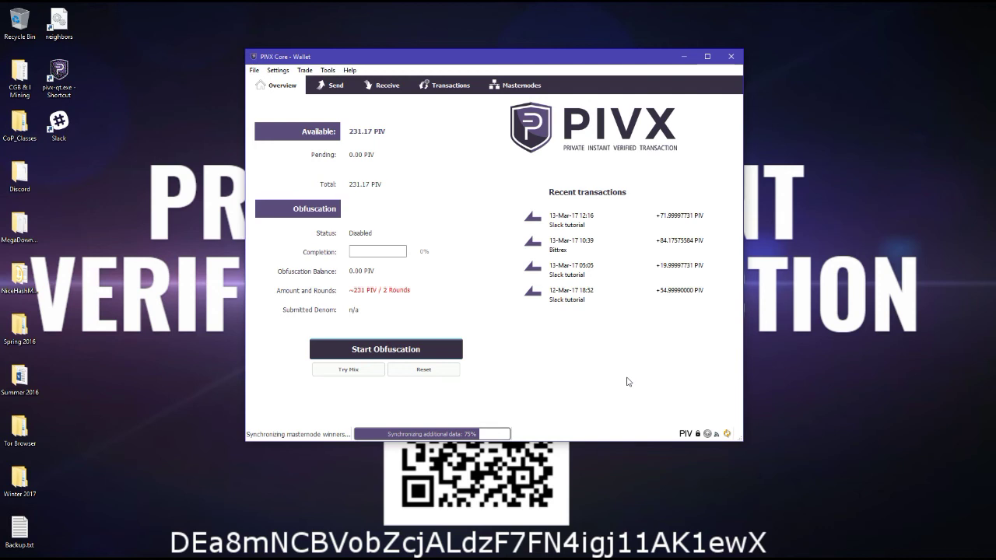
left_click(627, 380)
left_click(610, 373)
double_click(20, 531)
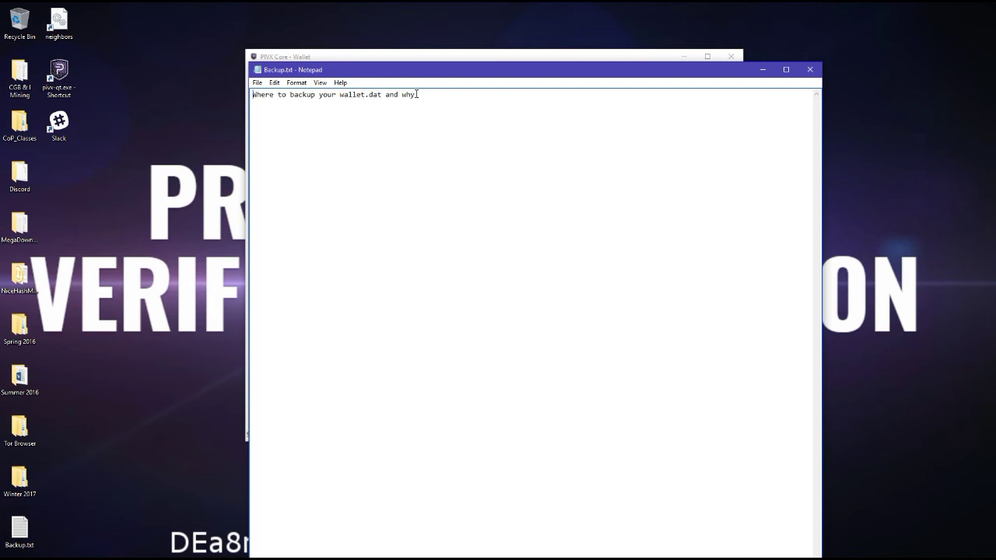
triple_click(417, 94)
left_click(490, 123)
left_click(357, 94)
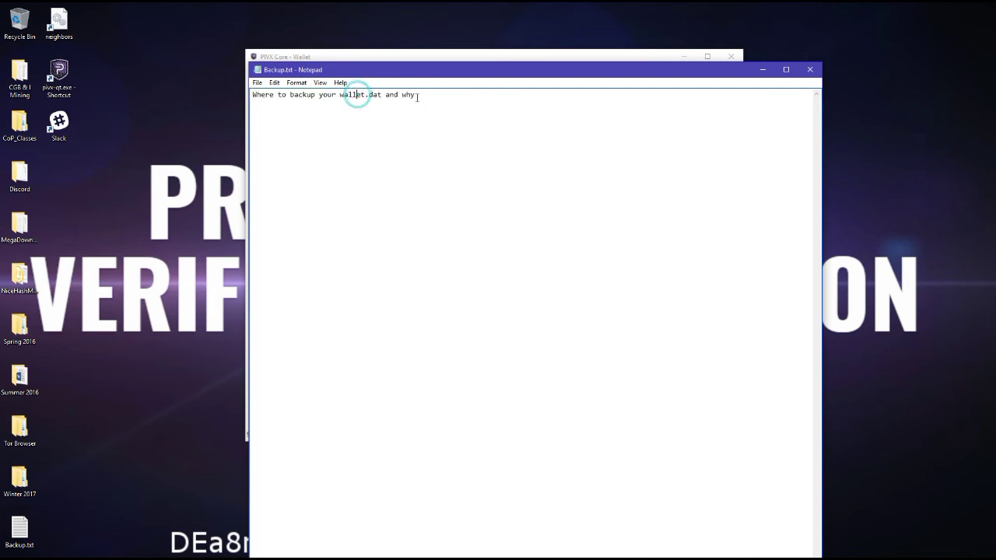
left_click(805, 74)
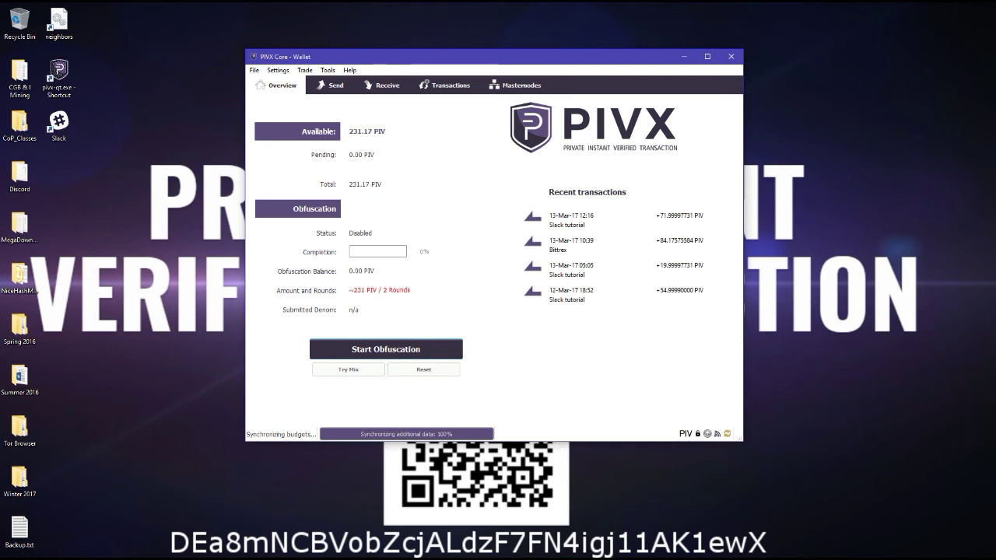
- In Keybase Folders > private/, open your private folder in File Explorer
left_click(445, 553)
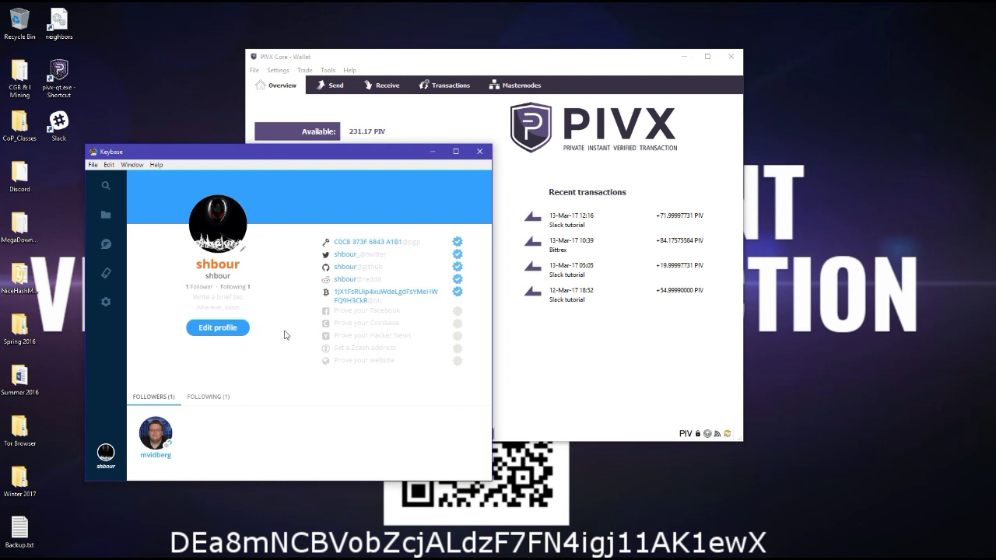
left_click(101, 226)
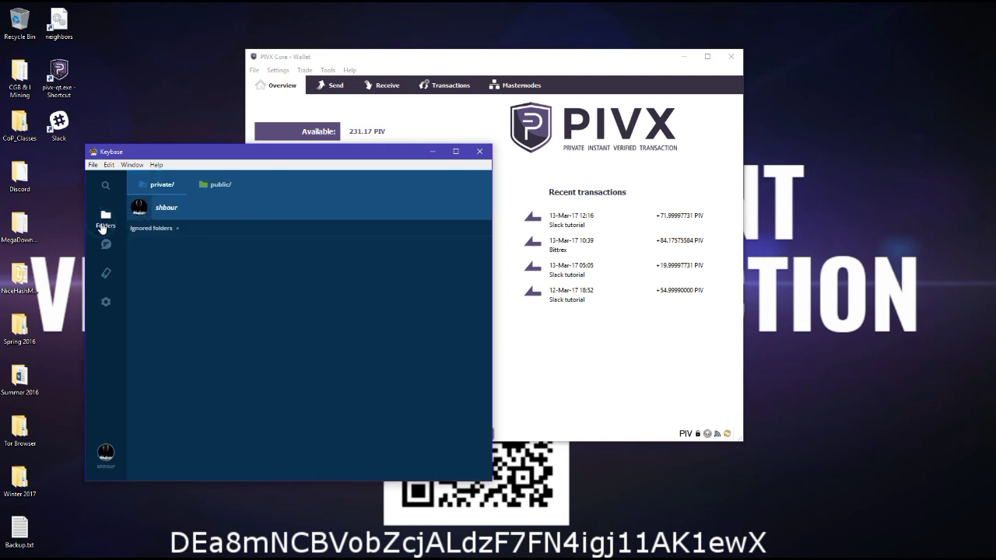
left_click(166, 185)
left_click_drag(329, 155, 586, 121)
mouse_move(673, 168)
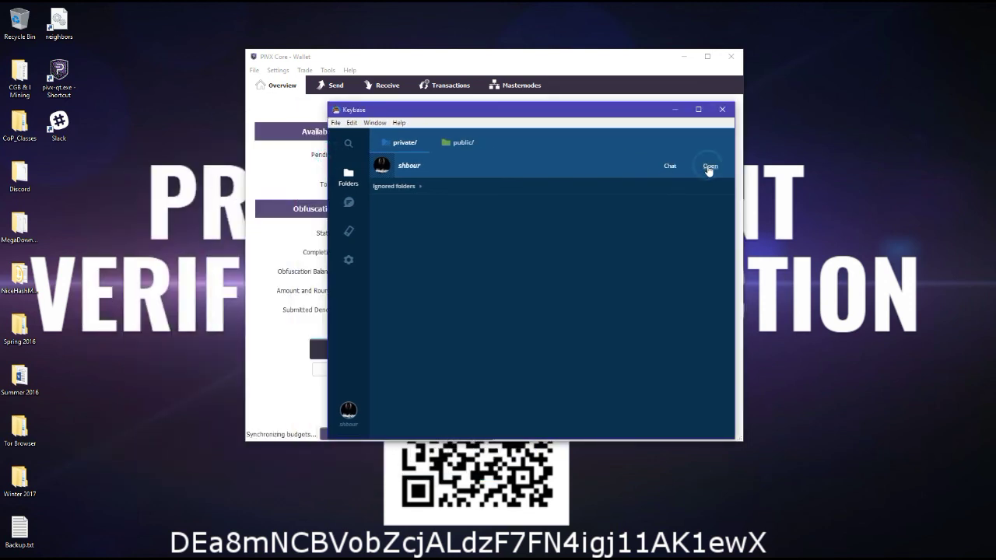
left_click(709, 168)
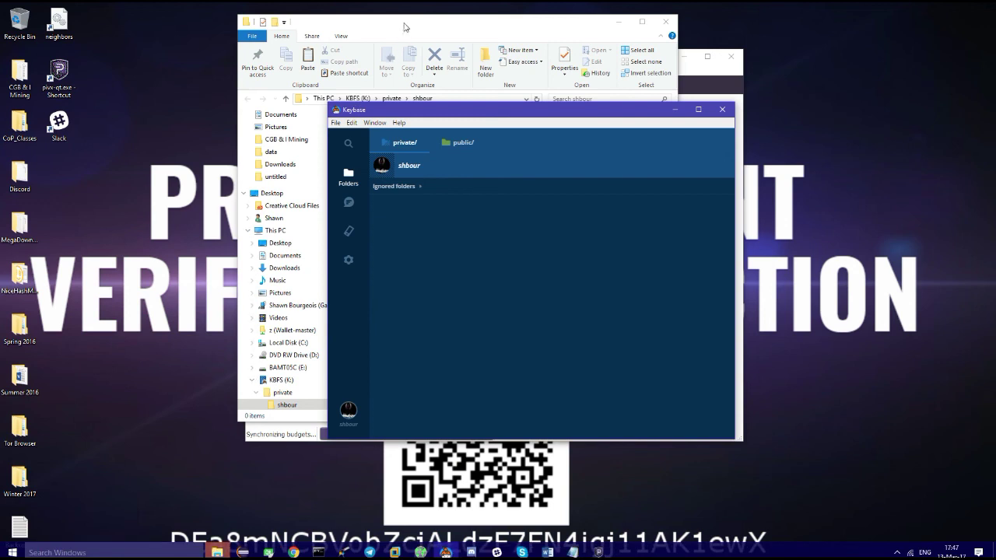
- Move the empty private folder window to the right and bring it back to the front
left_click_drag(407, 24, 533, 103)
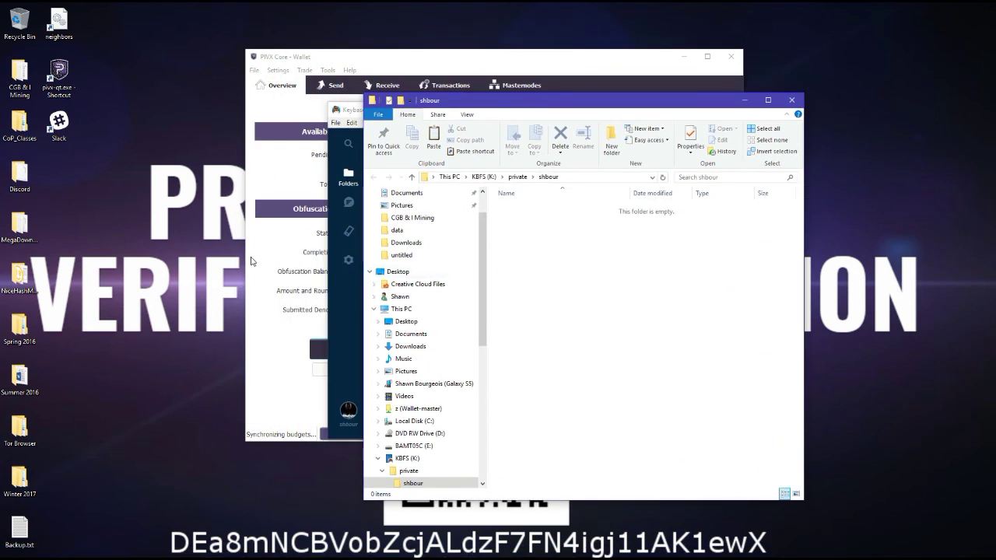
mouse_move(360, 557)
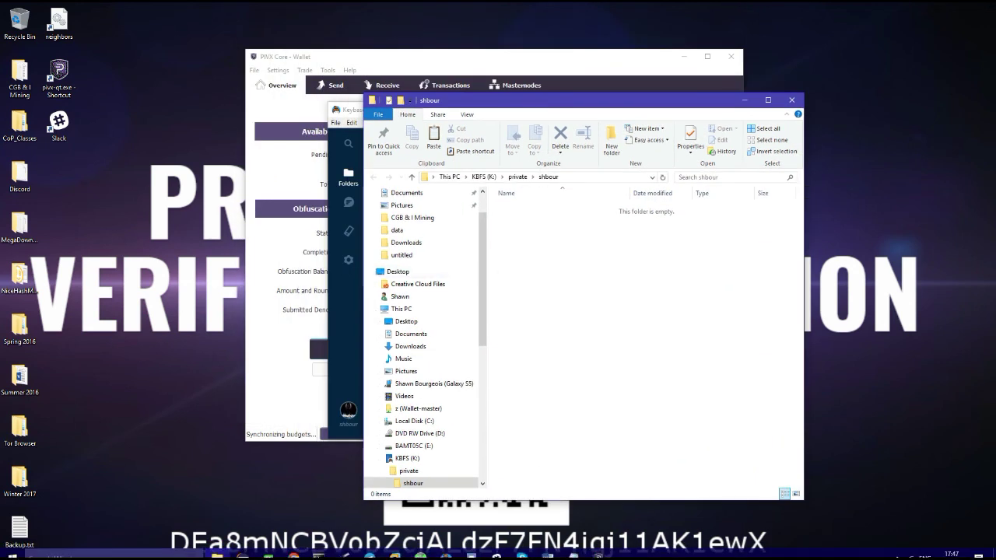
left_click(219, 554)
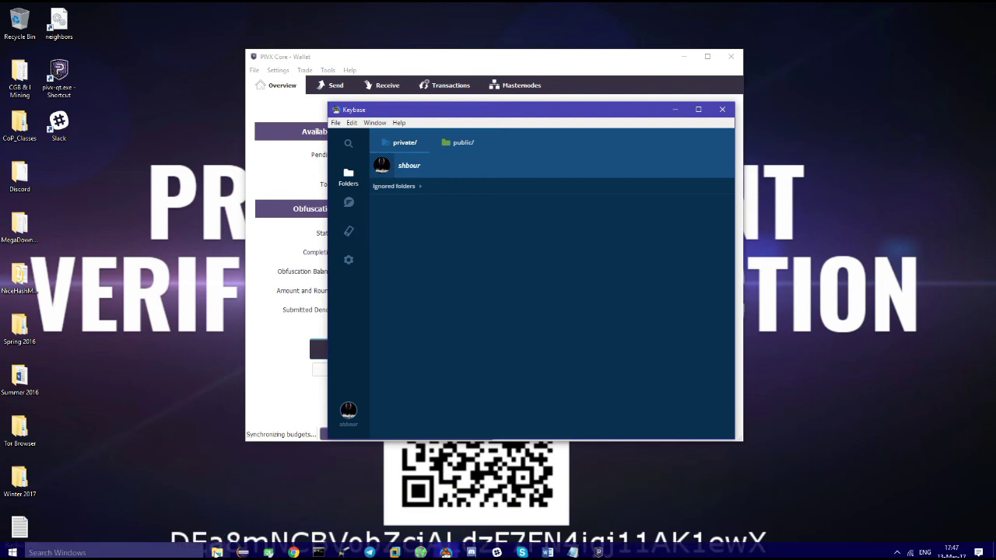
left_click(217, 552)
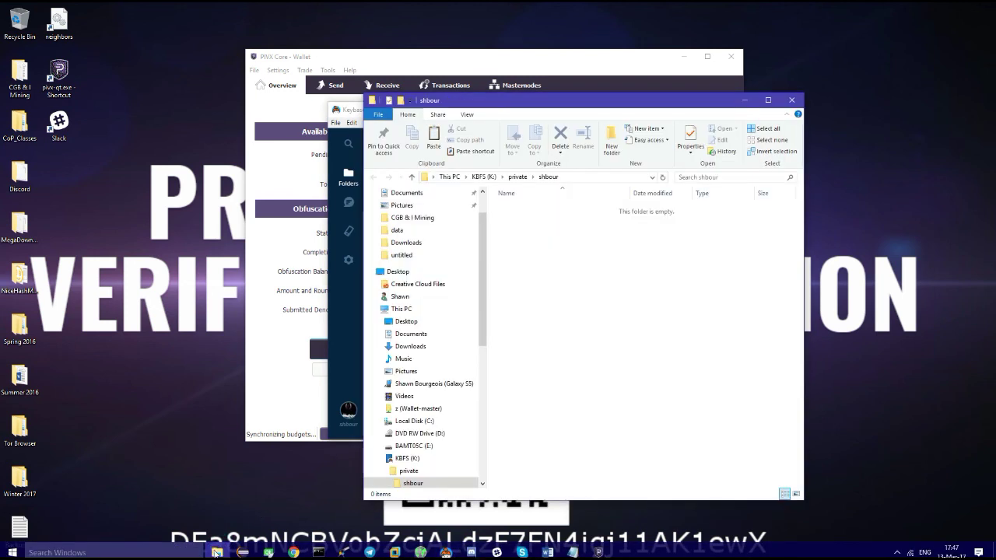
- Open the USB drive in a new window and permanently delete the unencrypted wallet.dat
right_click(404, 446)
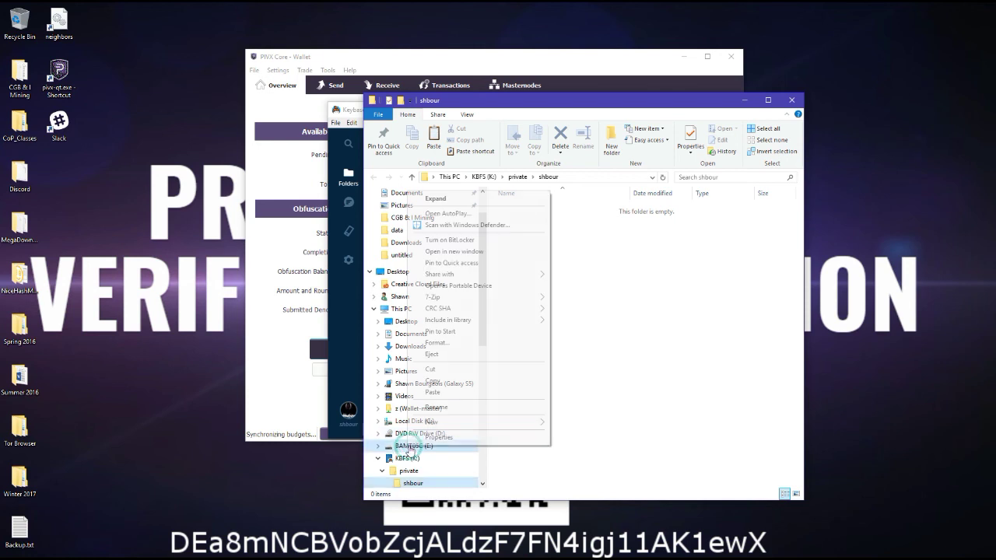
left_click(504, 252)
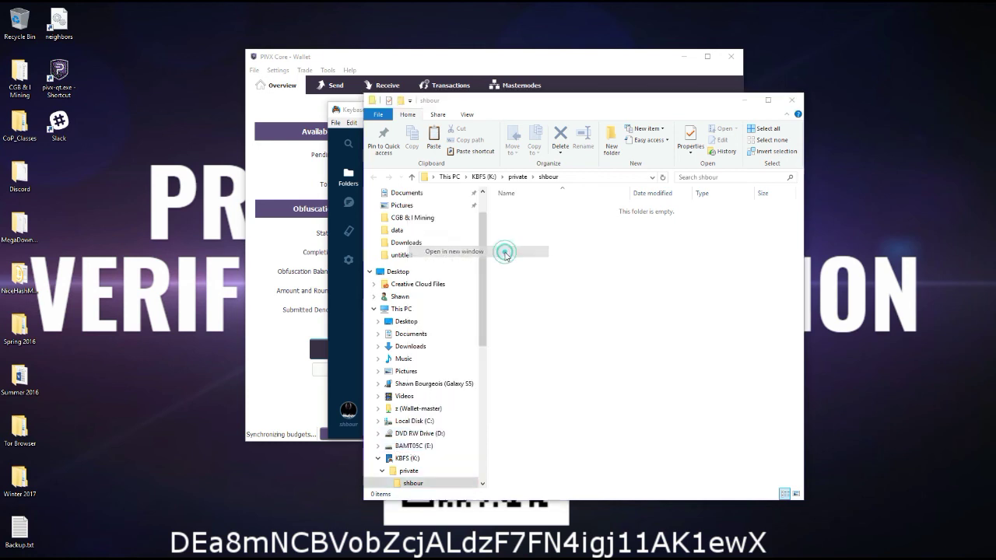
left_click_drag(557, 102, 140, 148)
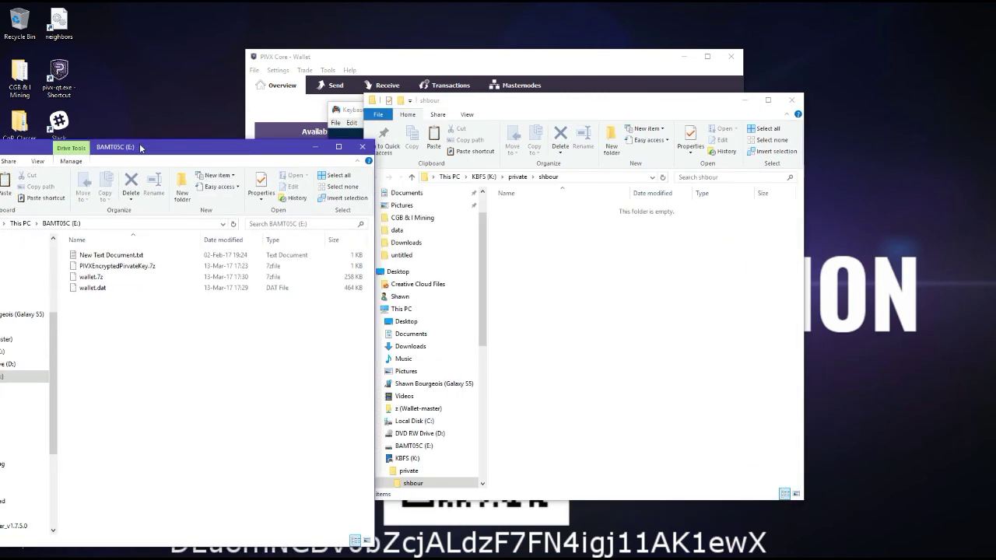
left_click(101, 288)
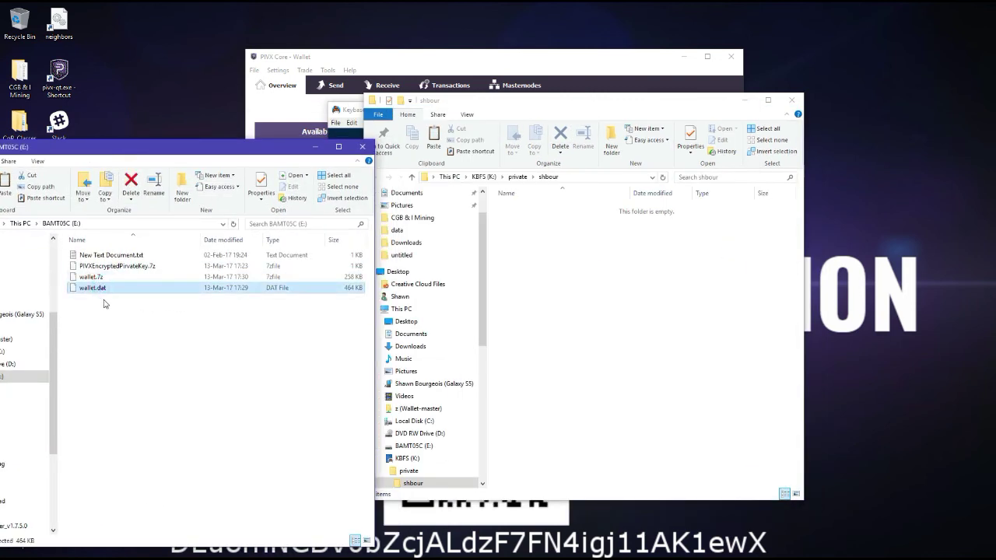
mouse_move(102, 298)
left_mouse_down()
mouse_move(121, 271)
mouse_move(102, 315)
mouse_move(98, 307)
left_mouse_up()
left_click(88, 288)
key("shift+Delete")
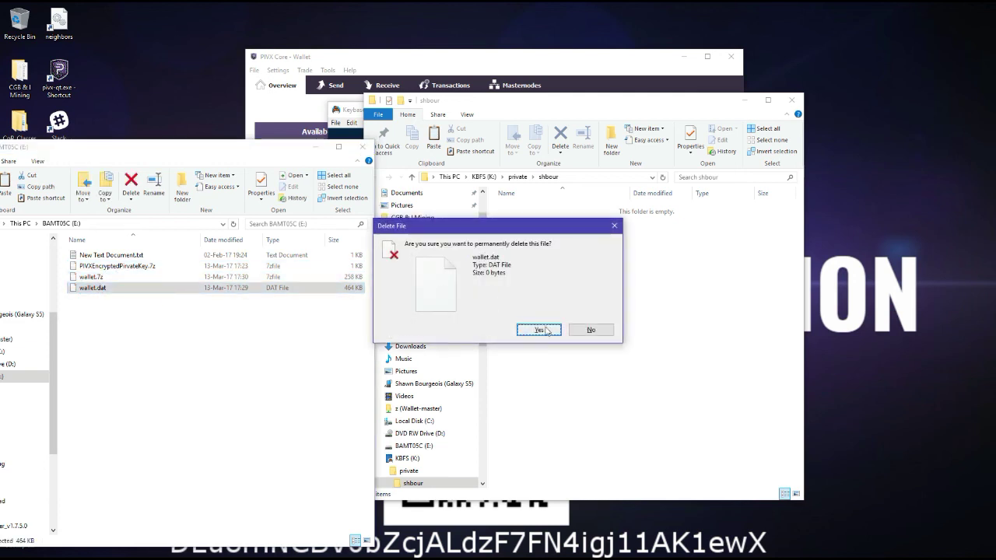
left_click(546, 330)
- Copy PIVXEncryptedPrivateKey.7z and wallet.7z into the Keybase private folder and close the USB window
left_click_drag(99, 296, 603, 273)
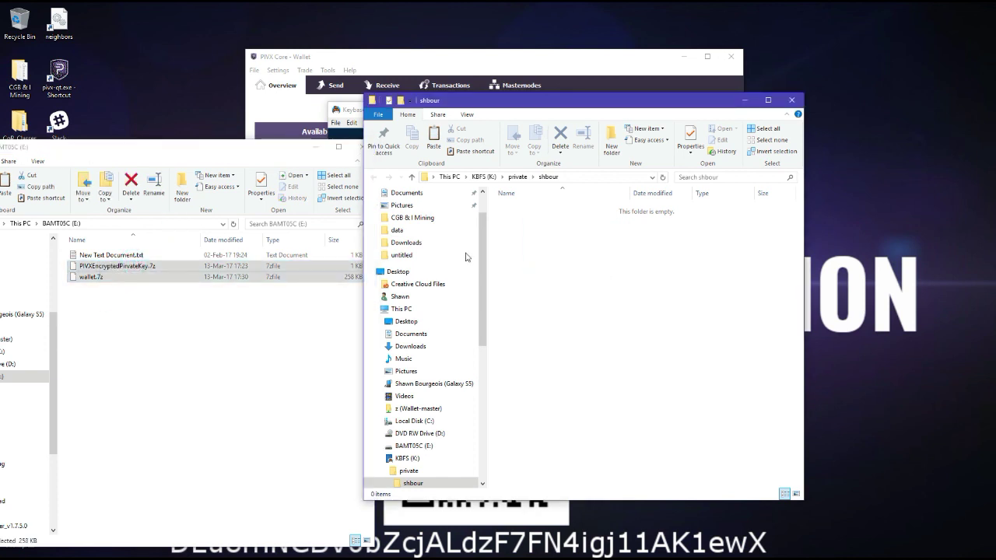
left_click(285, 345)
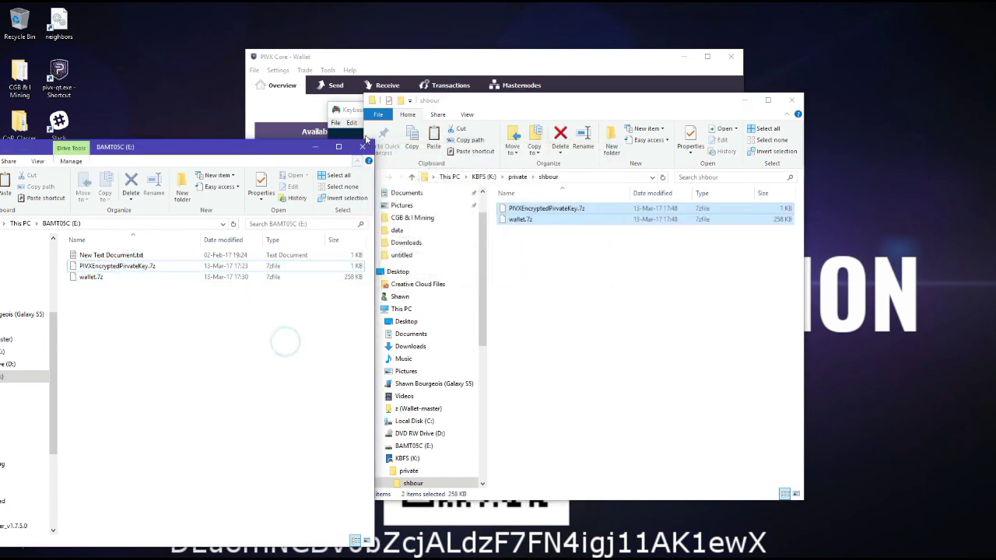
left_click(363, 147)
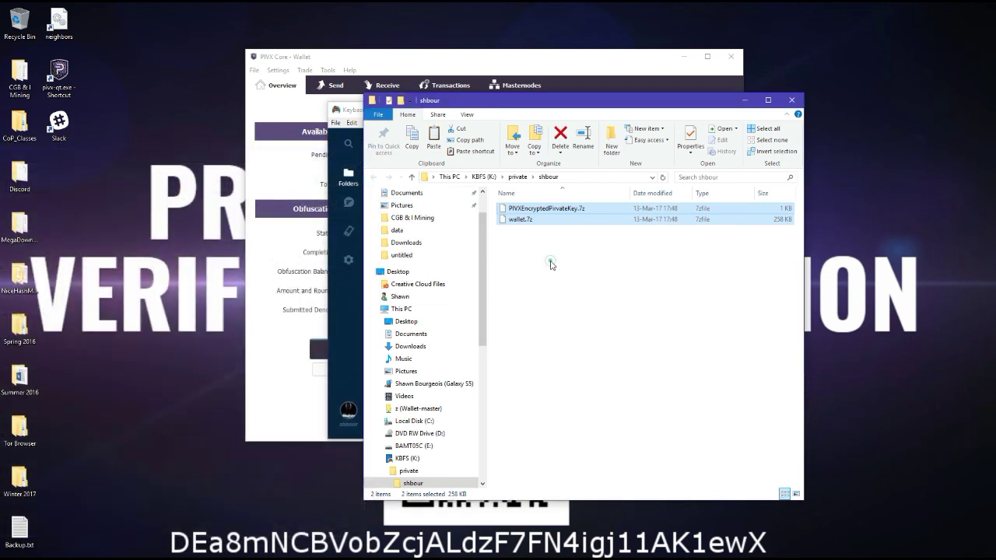
left_click(550, 264)
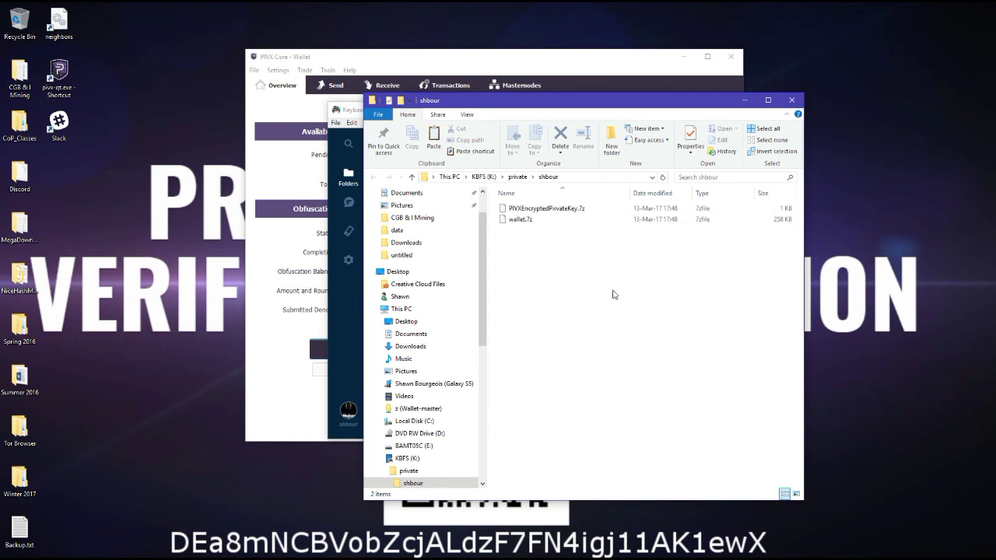
- Close the private folder window, check Keybase's public/ and private/ lists, then exit Keybase
left_click(791, 100)
left_click(464, 144)
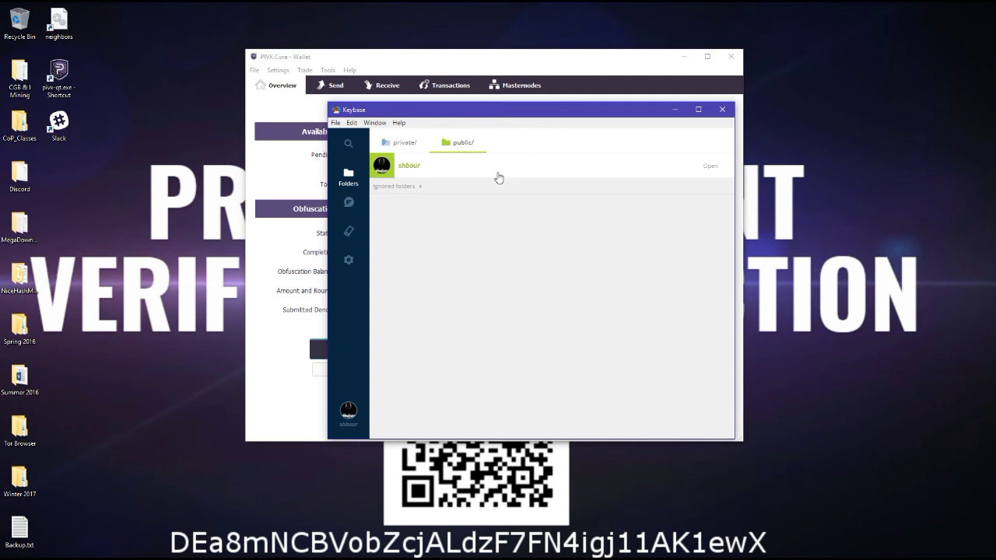
left_click(397, 143)
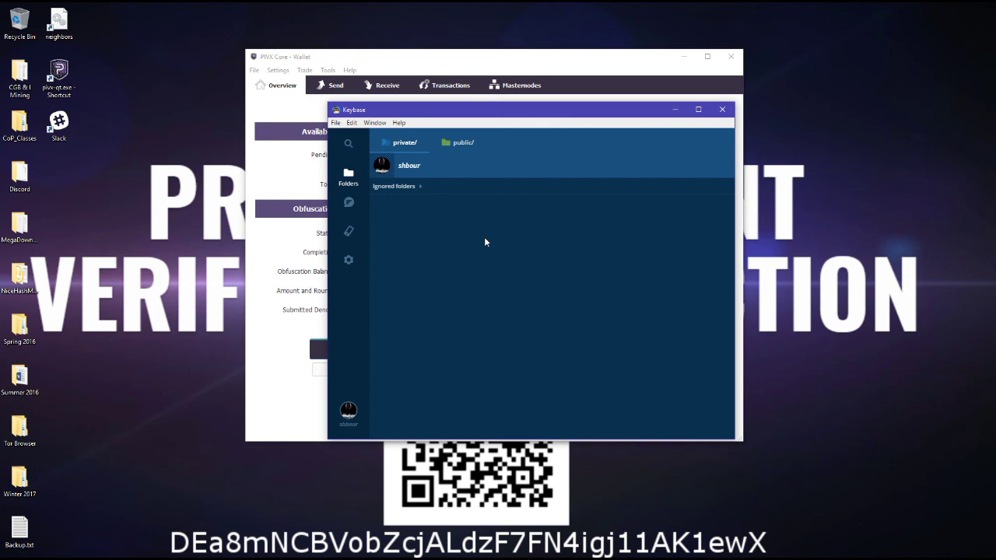
left_click(723, 111)
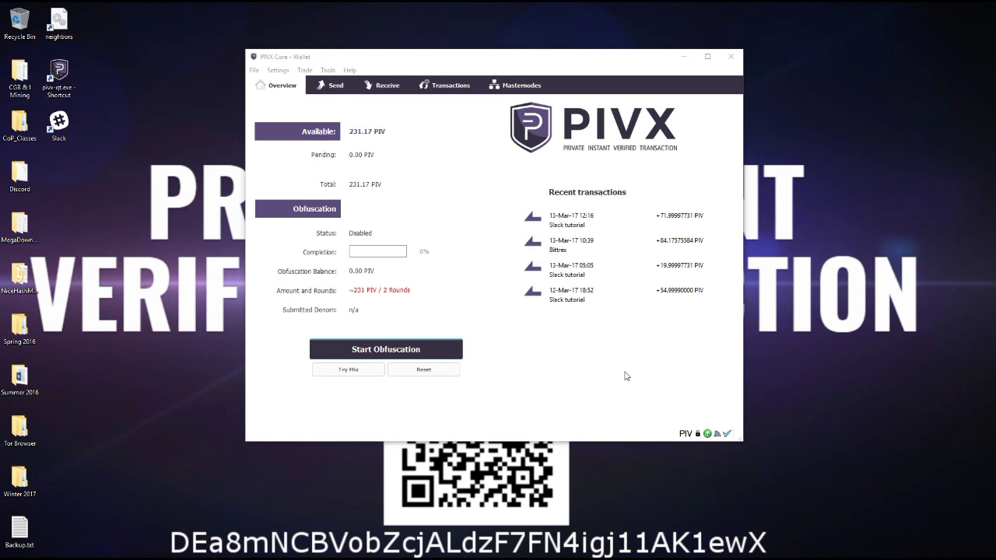
left_click(602, 364)
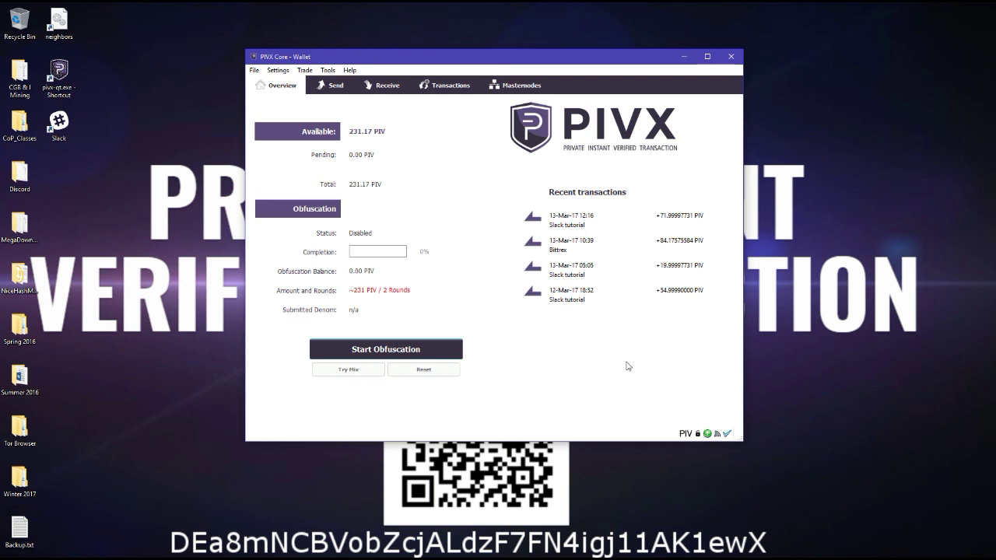
left_click(625, 363)
- Minimize the PIVX wallet and clear the desktop icon selection
left_click(684, 56)
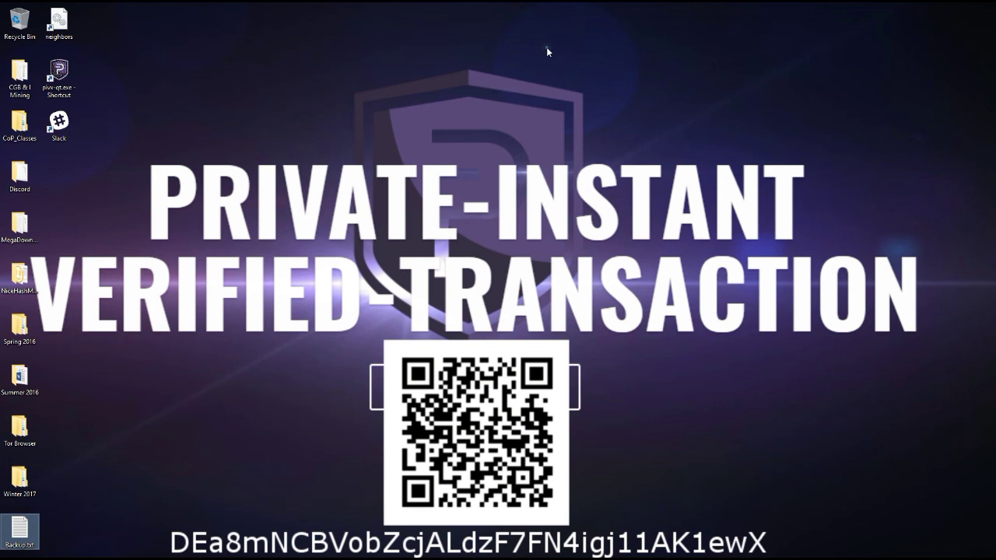
left_click(547, 52)
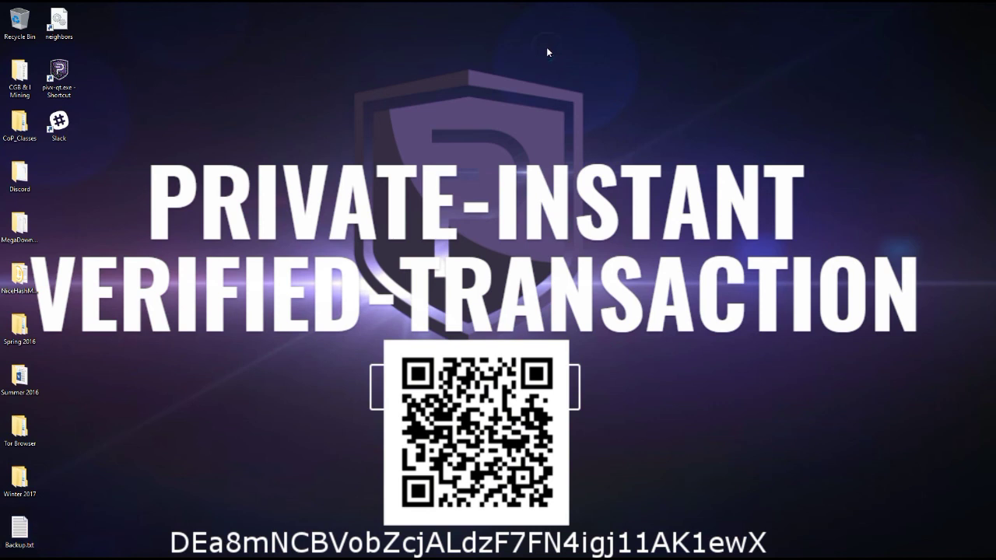
left_click(305, 36)
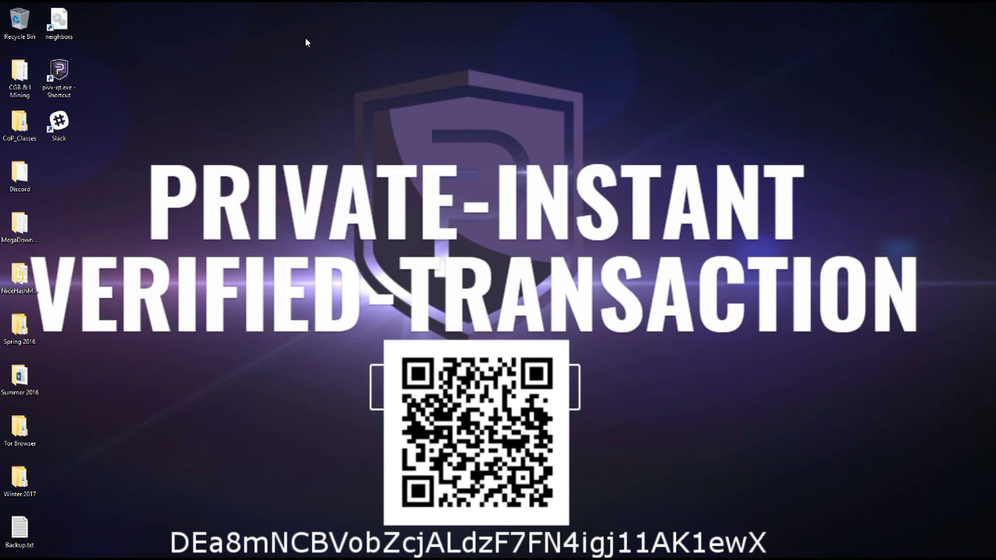